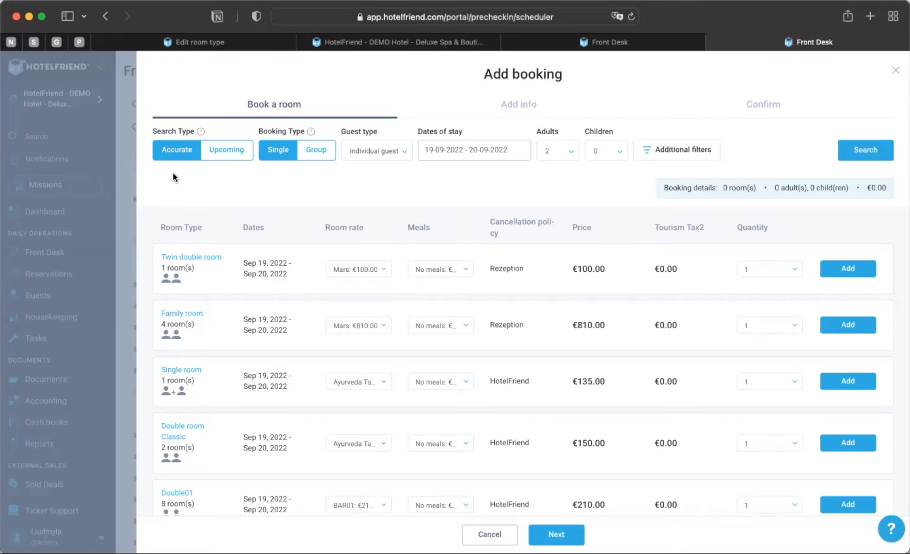
Search for available rooms for a stay from 21-09-2022 to 24-09-2022
{"action": "left_click", "coordinate": [445, 150]}
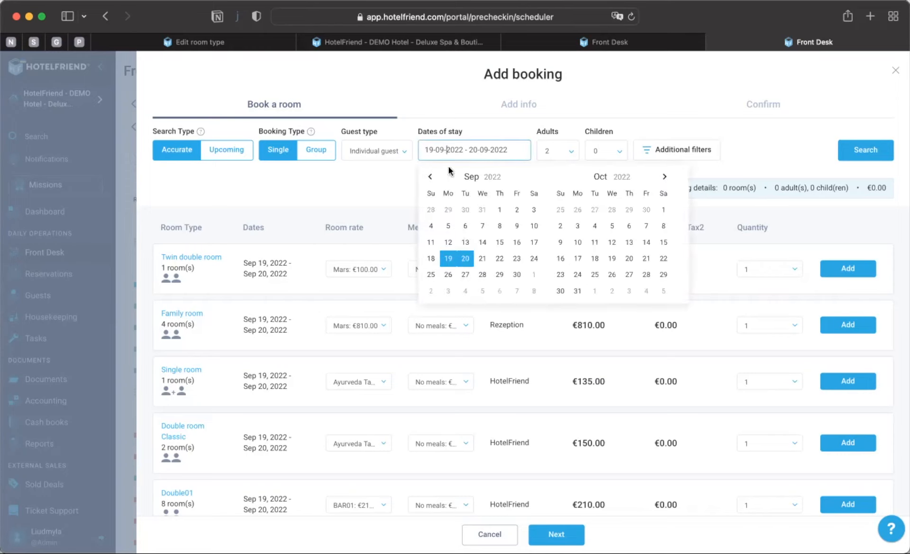
{"action": "left_click", "coordinate": [483, 260]}
{"action": "left_click", "coordinate": [534, 259]}
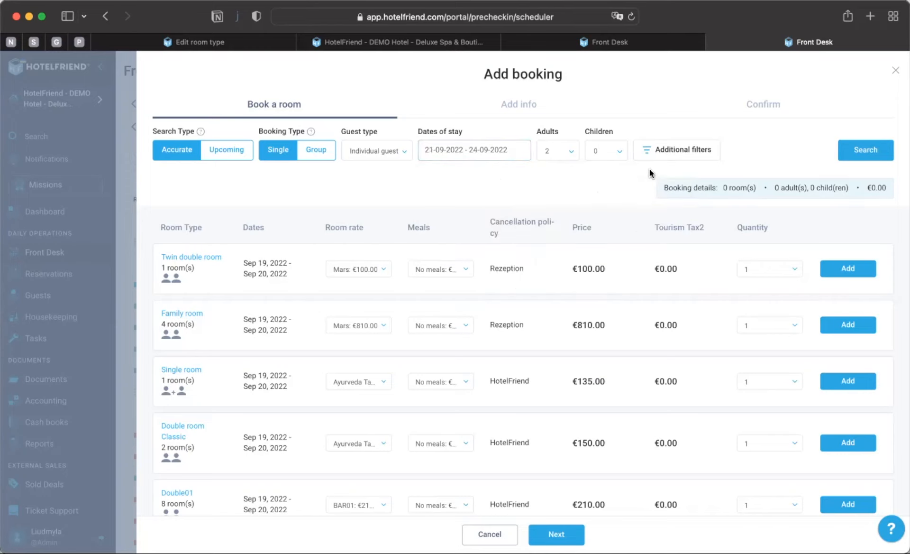
{"action": "left_click", "coordinate": [863, 151]}
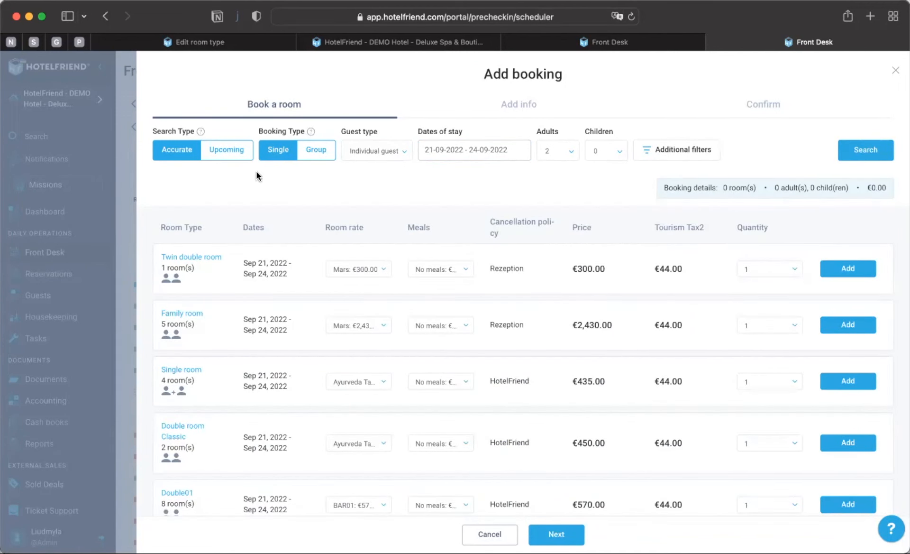
Switch to the Upcoming search type and search for rooms for 100 guests
{"action": "left_click", "coordinate": [229, 153]}
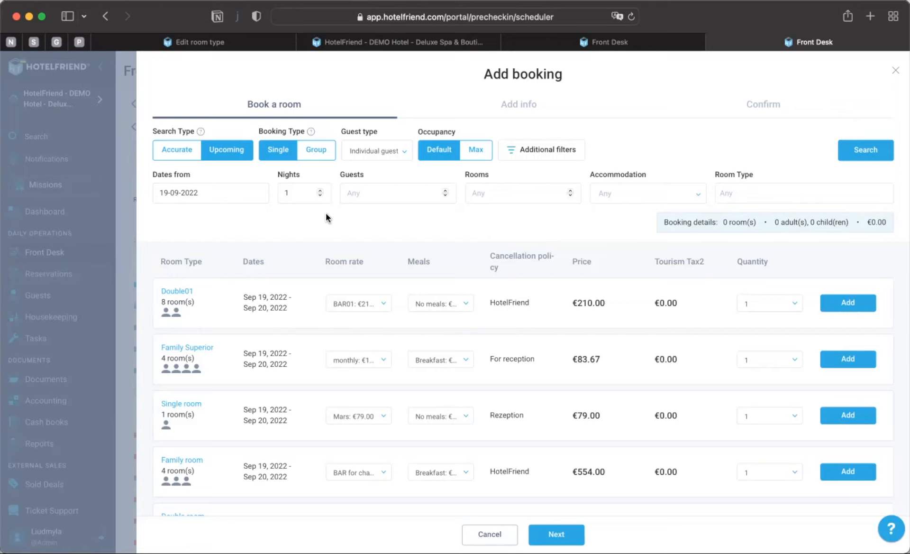
{"action": "left_click", "coordinate": [377, 192]}
{"action": "type", "text": "100"}
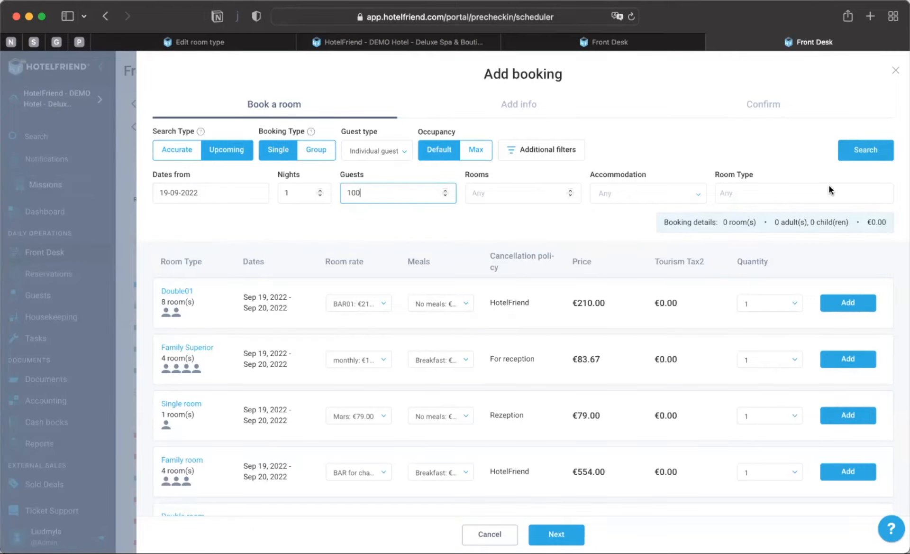
{"action": "left_click", "coordinate": [860, 154]}
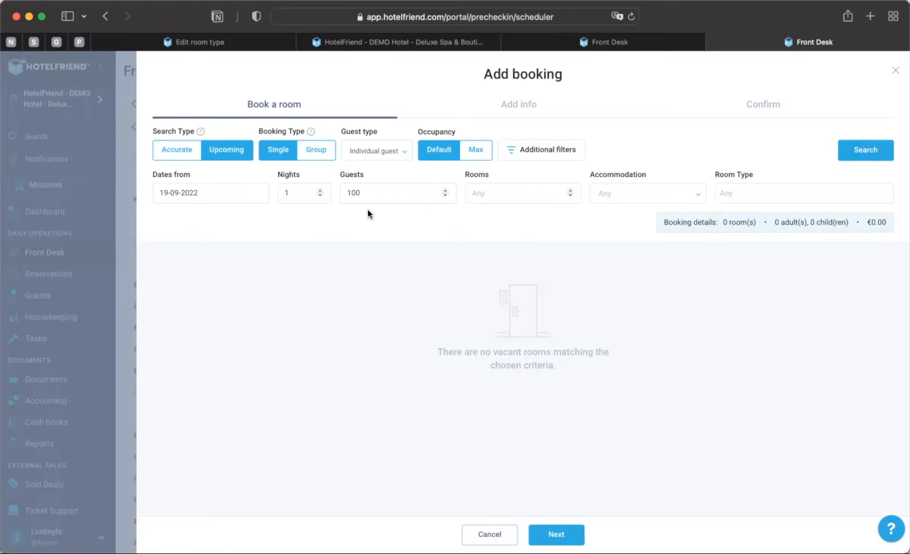
Reduce the guest count to 50 and search for rooms again
{"action": "double_click", "coordinate": [354, 193]}
{"action": "type", "text": "50"}
{"action": "left_click", "coordinate": [859, 150]}
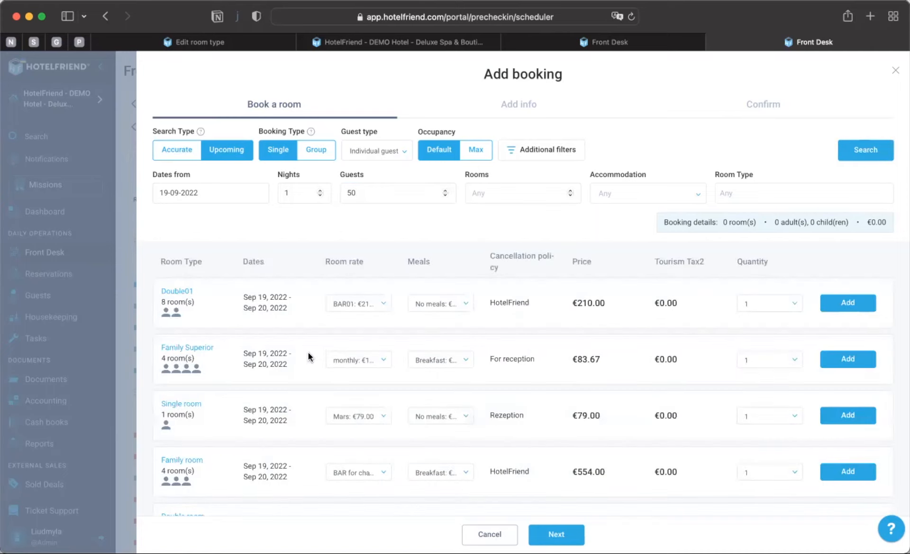
Examine the available room types, their vacant room counts and the number of people each accommodates
{"action": "scroll", "coordinate": [228, 339], "scroll_direction": "down", "scroll_amount": 2}
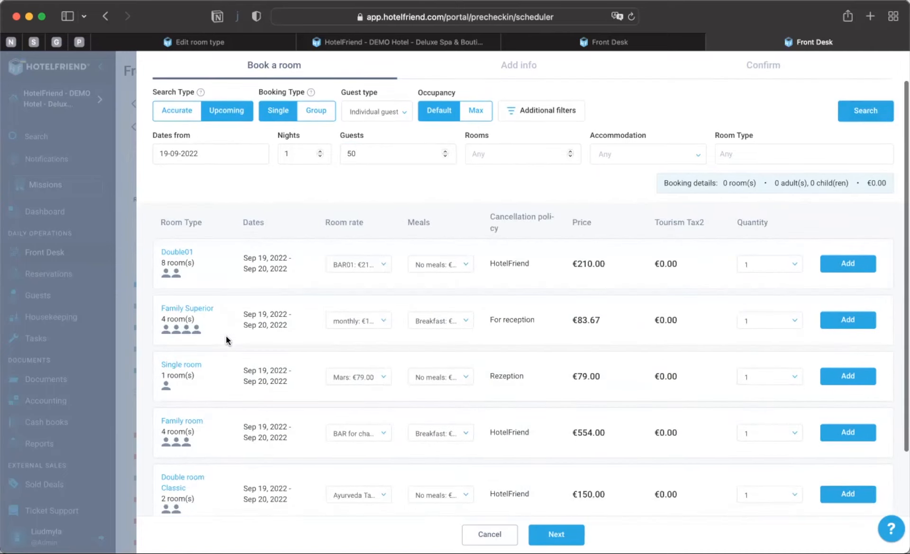
{"action": "scroll", "coordinate": [222, 291], "scroll_direction": "down", "scroll_amount": 2}
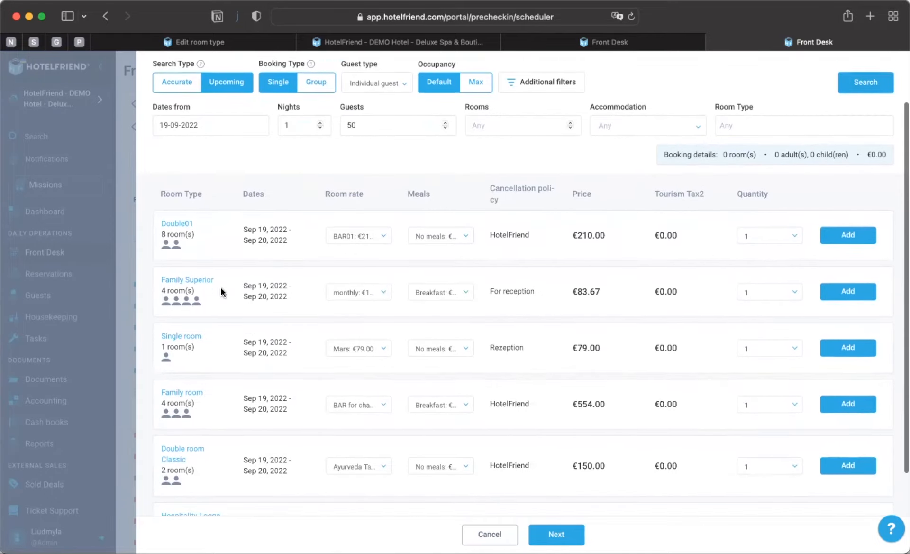
{"action": "mouse_move", "coordinate": [172, 226]}
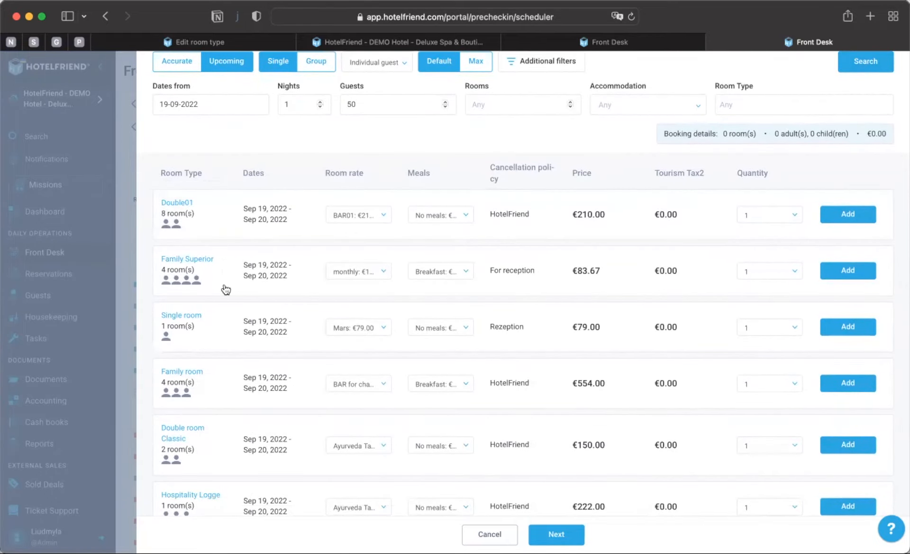
{"action": "scroll", "coordinate": [206, 296], "scroll_direction": "down", "scroll_amount": 2}
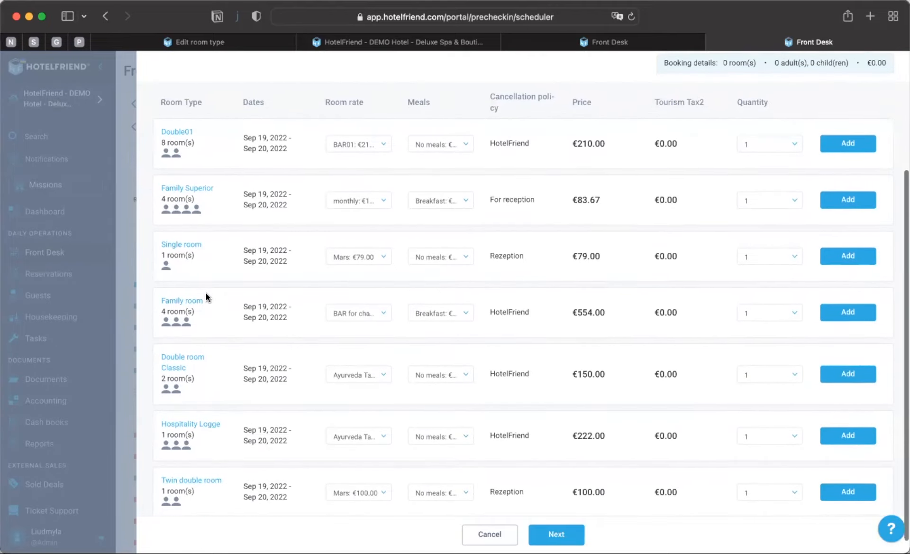
{"action": "scroll", "coordinate": [206, 297], "scroll_direction": "up", "scroll_amount": 2}
{"action": "scroll", "coordinate": [205, 296], "scroll_direction": "down", "scroll_amount": 3}
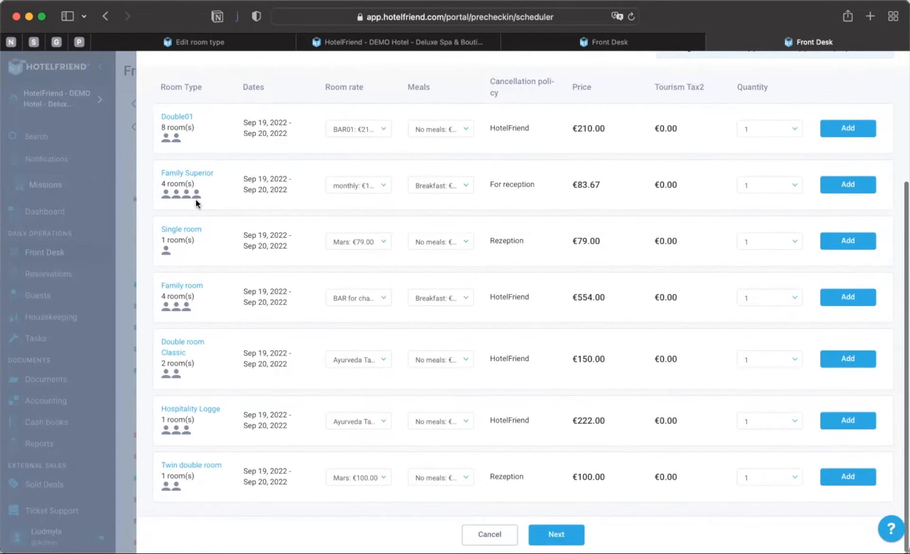
{"action": "scroll", "coordinate": [214, 258], "scroll_direction": "up", "scroll_amount": 1}
{"action": "scroll", "coordinate": [213, 258], "scroll_direction": "up", "scroll_amount": 3}
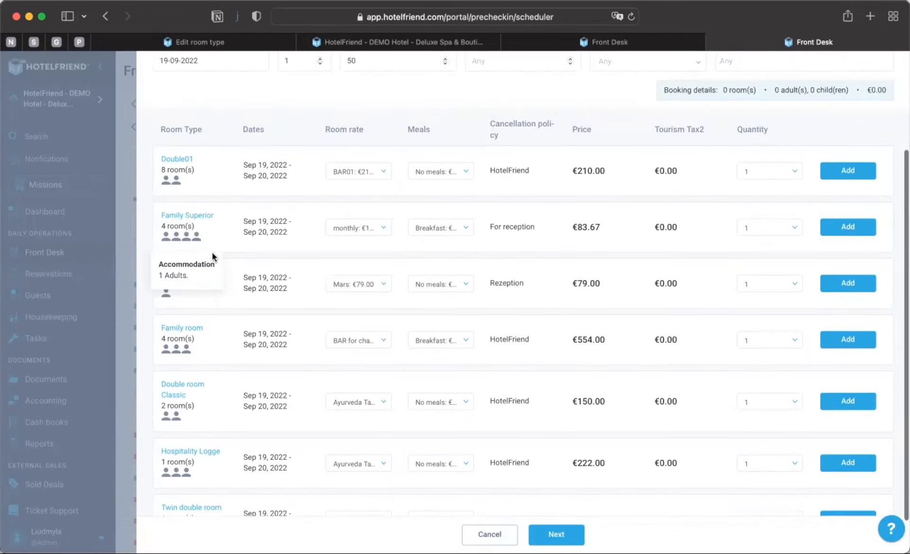
{"action": "scroll", "coordinate": [231, 433], "scroll_direction": "down", "scroll_amount": 6}
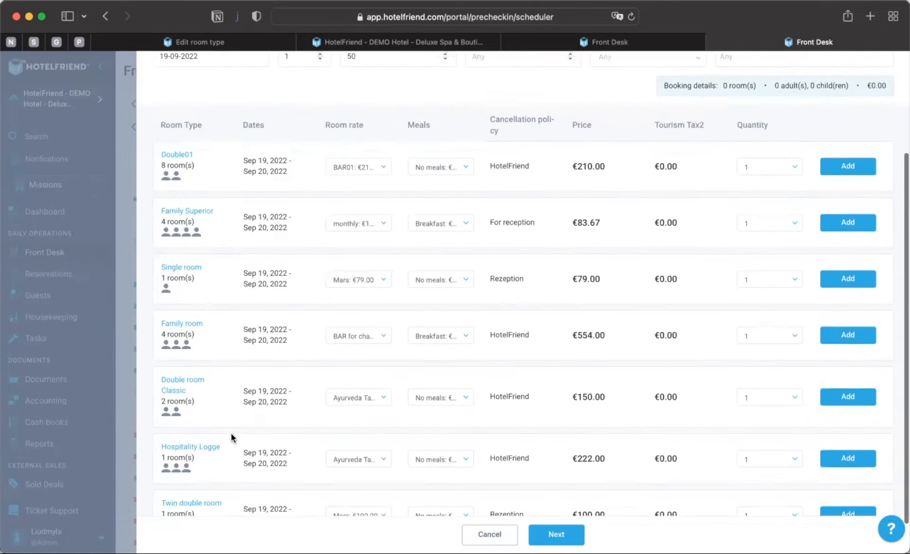
{"action": "scroll", "coordinate": [231, 433], "scroll_direction": "up", "scroll_amount": 8}
{"action": "scroll", "coordinate": [231, 433], "scroll_direction": "up", "scroll_amount": 2}
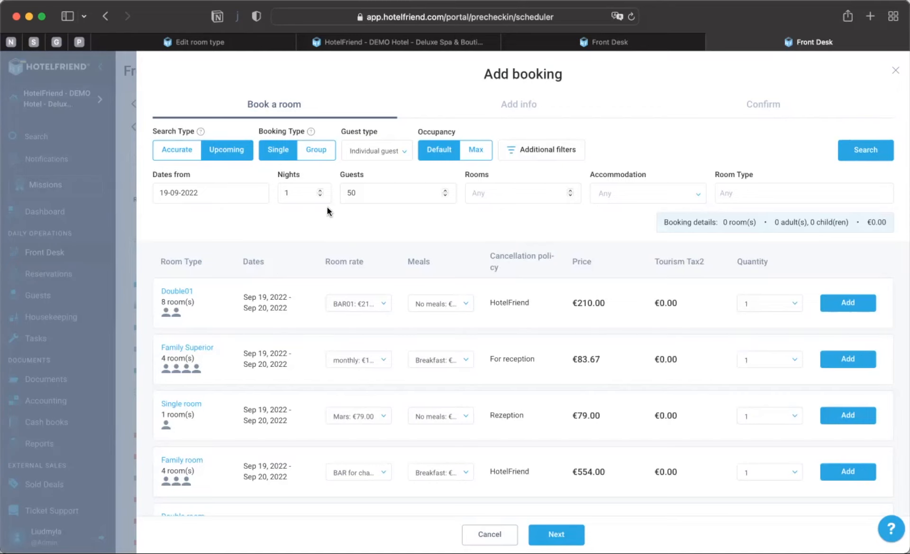
Search again for a stay of 10 nights and look through the offered room types and dates
{"action": "left_click", "coordinate": [292, 193]}
{"action": "type", "text": "0"}
{"action": "left_click", "coordinate": [860, 158]}
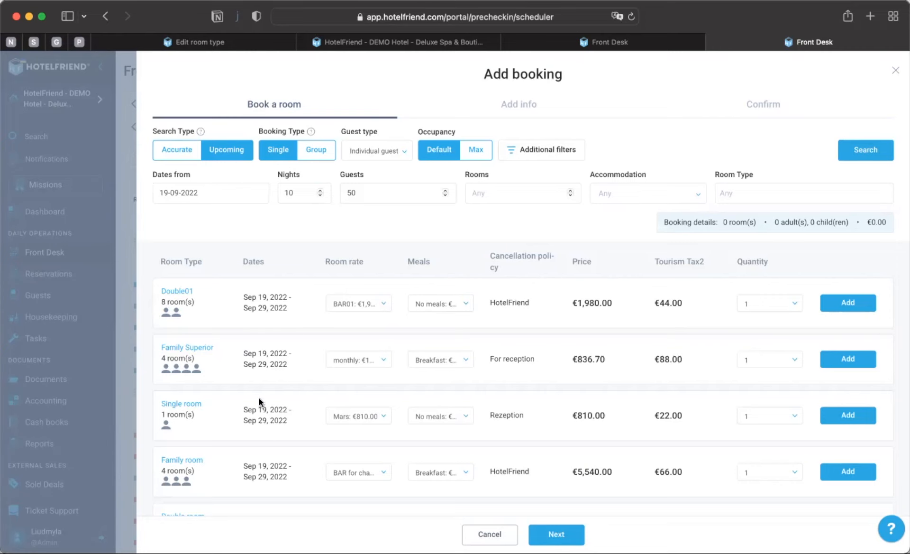
{"action": "scroll", "coordinate": [252, 467], "scroll_direction": "down", "scroll_amount": 3}
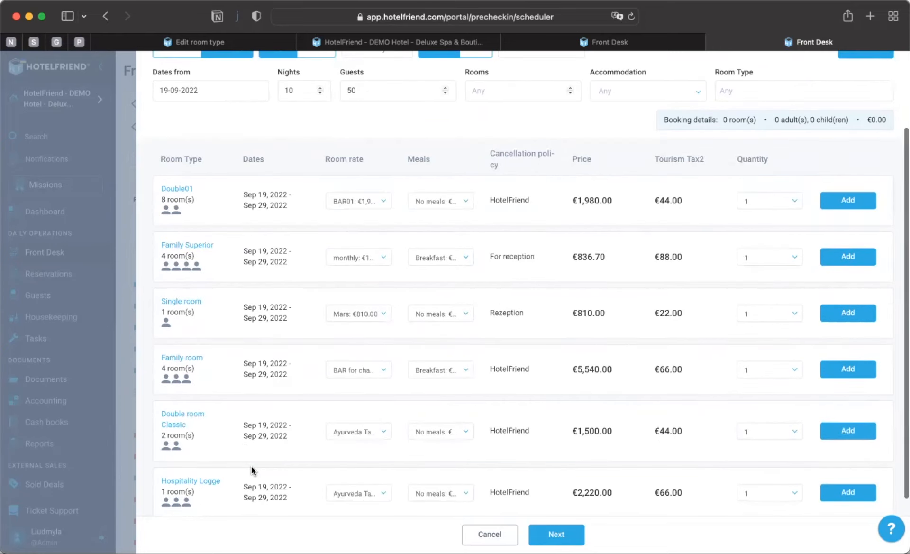
{"action": "scroll", "coordinate": [251, 465], "scroll_direction": "down", "scroll_amount": 4}
{"action": "scroll", "coordinate": [254, 445], "scroll_direction": "up", "scroll_amount": 5}
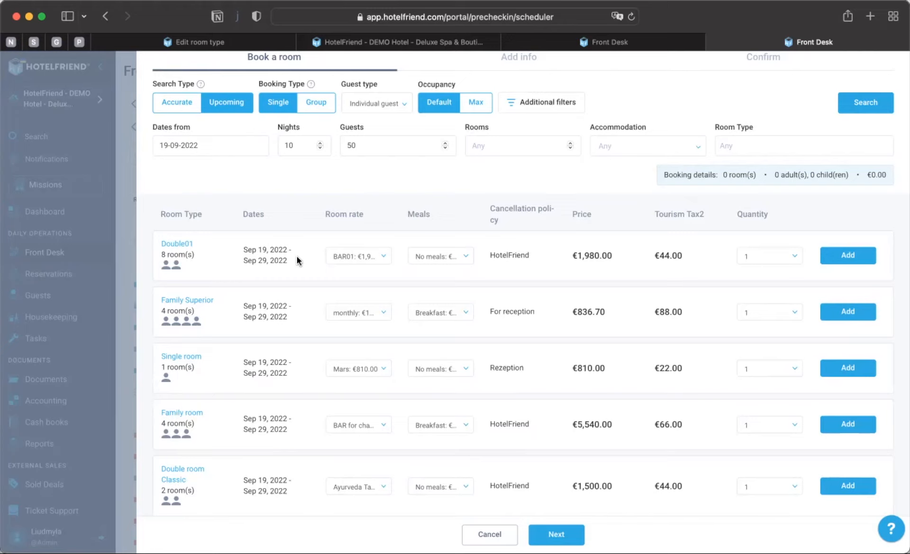
{"action": "scroll", "coordinate": [338, 186], "scroll_direction": "up", "scroll_amount": 2}
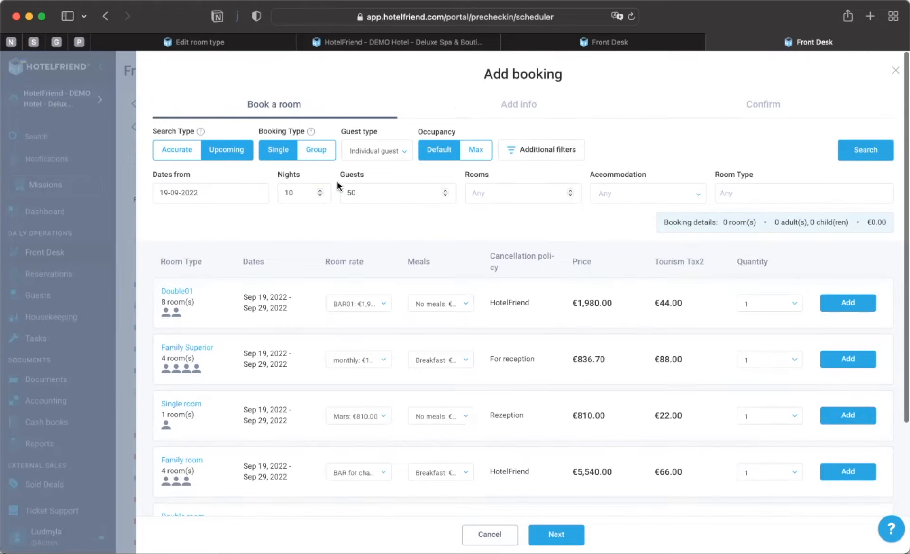
Set the booking type to Group and the guest type to Company guest
{"action": "left_click", "coordinate": [316, 150]}
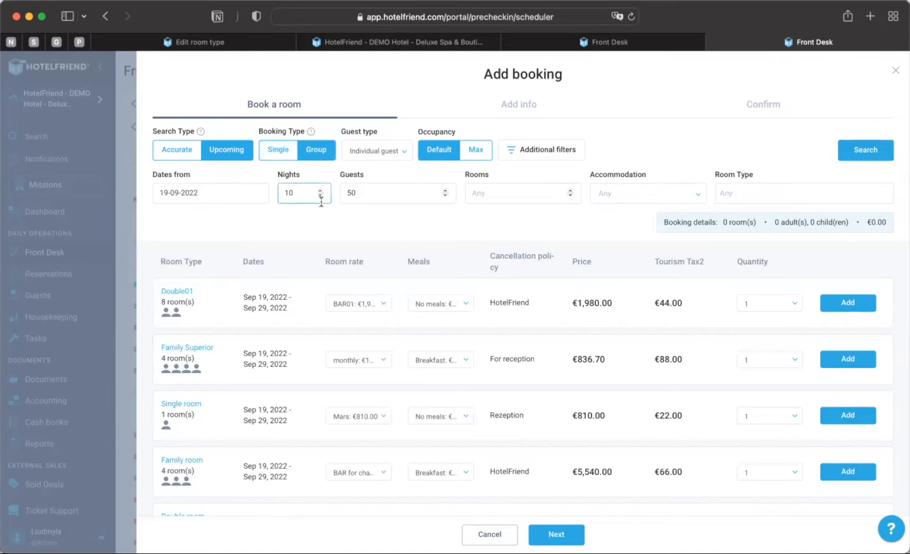
{"action": "left_click", "coordinate": [390, 157]}
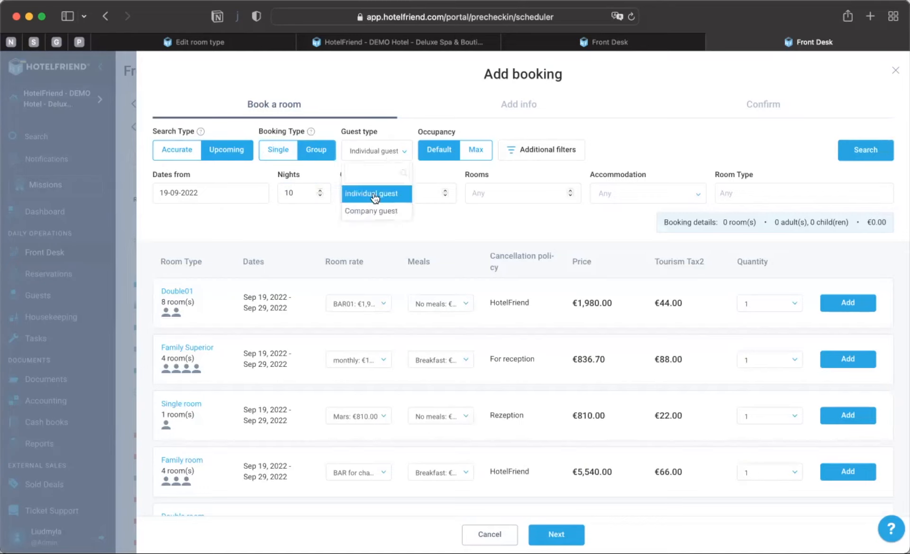
{"action": "left_click", "coordinate": [372, 214]}
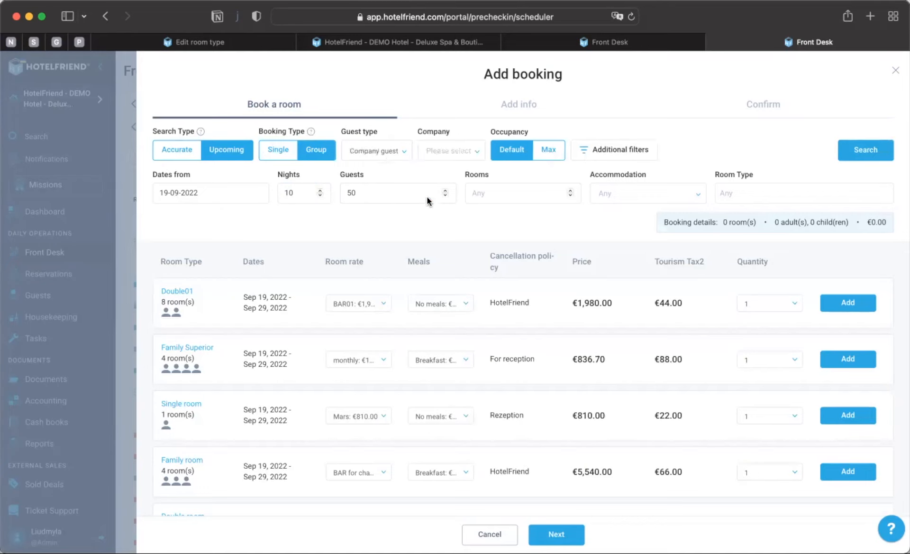
Select Siemens as the booking company and apply the company discount
{"action": "left_click", "coordinate": [460, 159]}
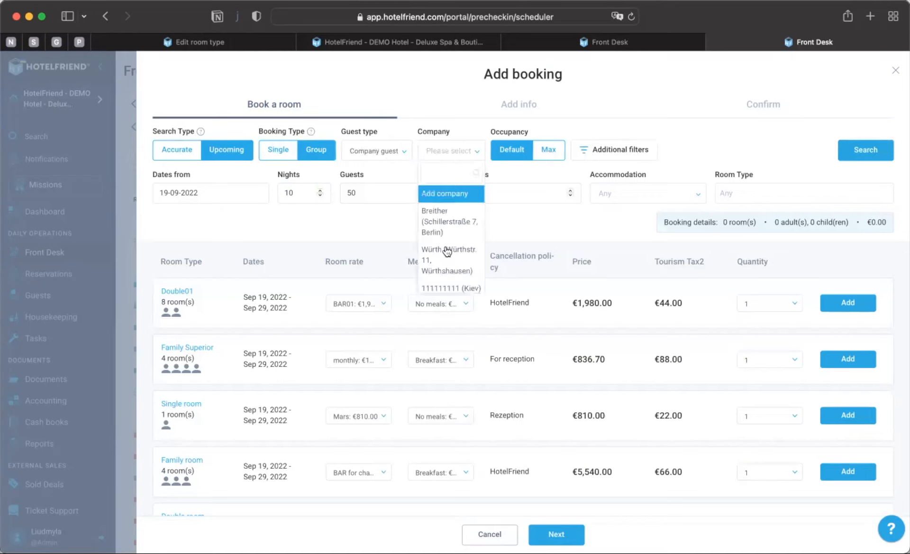
{"action": "scroll", "coordinate": [448, 256], "scroll_direction": "down", "scroll_amount": 3}
{"action": "scroll", "coordinate": [447, 260], "scroll_direction": "down", "scroll_amount": 1}
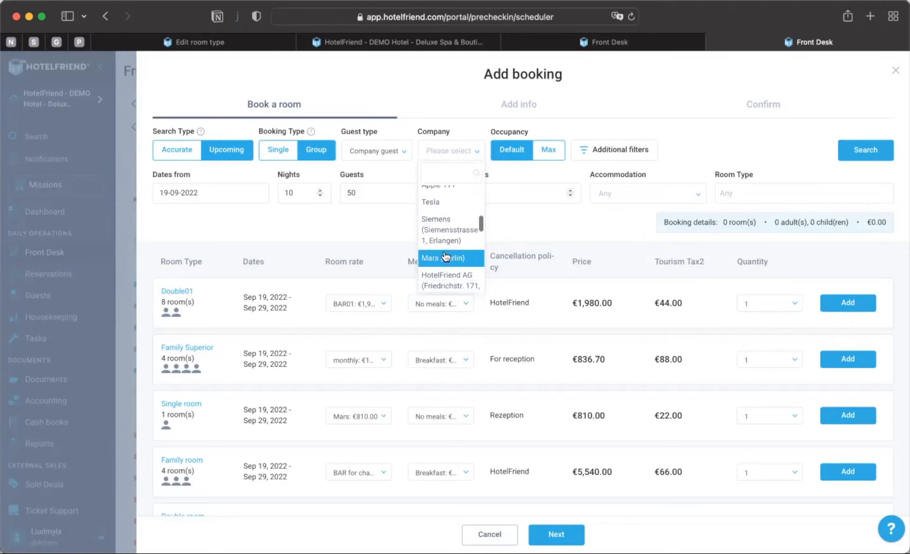
{"action": "left_click", "coordinate": [442, 239]}
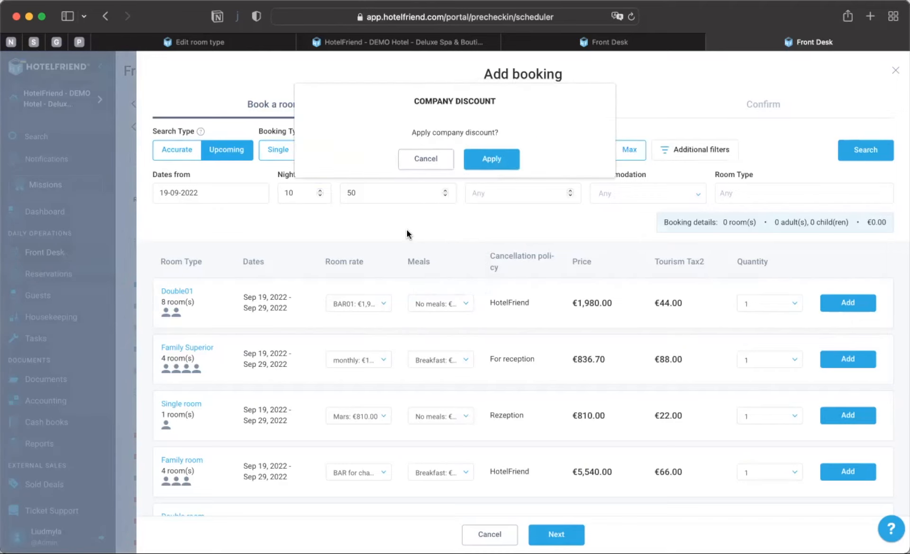
{"action": "left_click", "coordinate": [491, 159]}
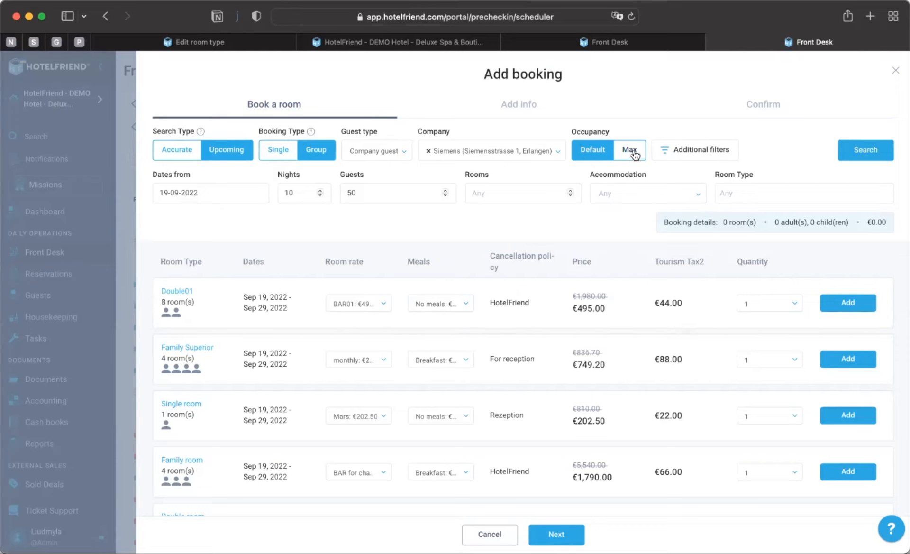
Check the additional filters for room rate, meals and cancellation policy, and close the booking form without booking
{"action": "left_click", "coordinate": [673, 155]}
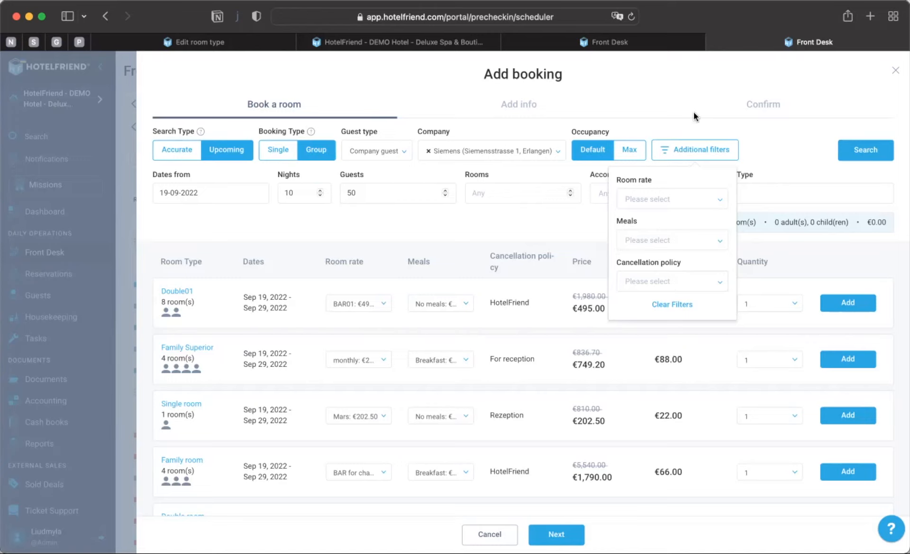
{"action": "left_click", "coordinate": [701, 151]}
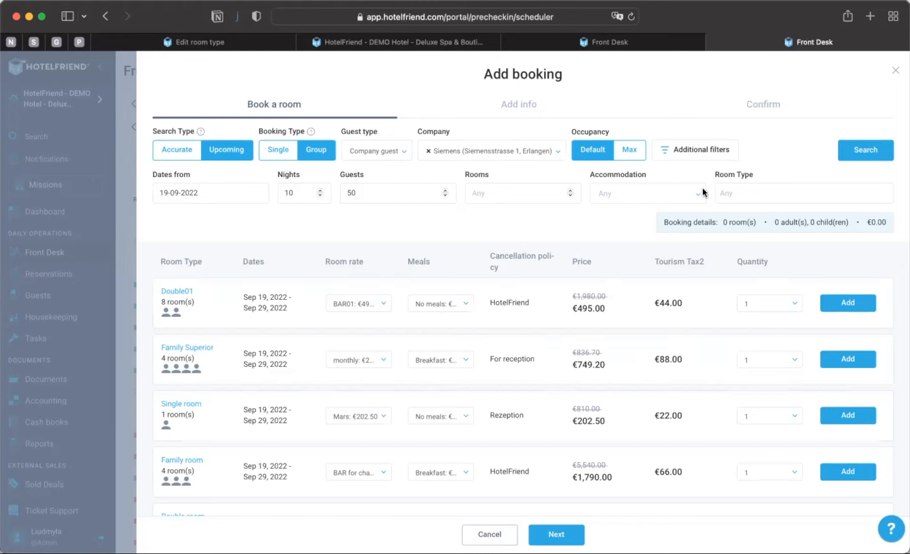
{"action": "left_click", "coordinate": [896, 74]}
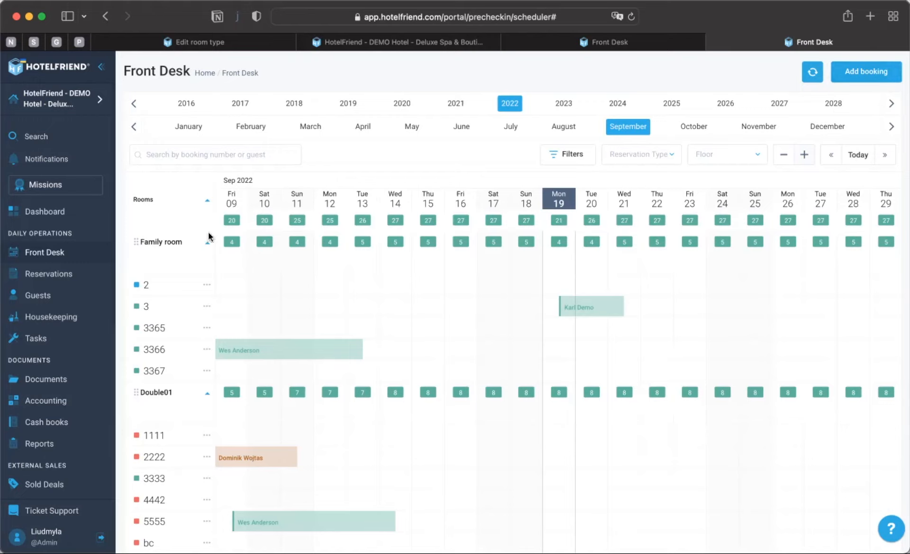
Open the first booking in the reservations list, view its charges and return to its general details
{"action": "left_click", "coordinate": [60, 274]}
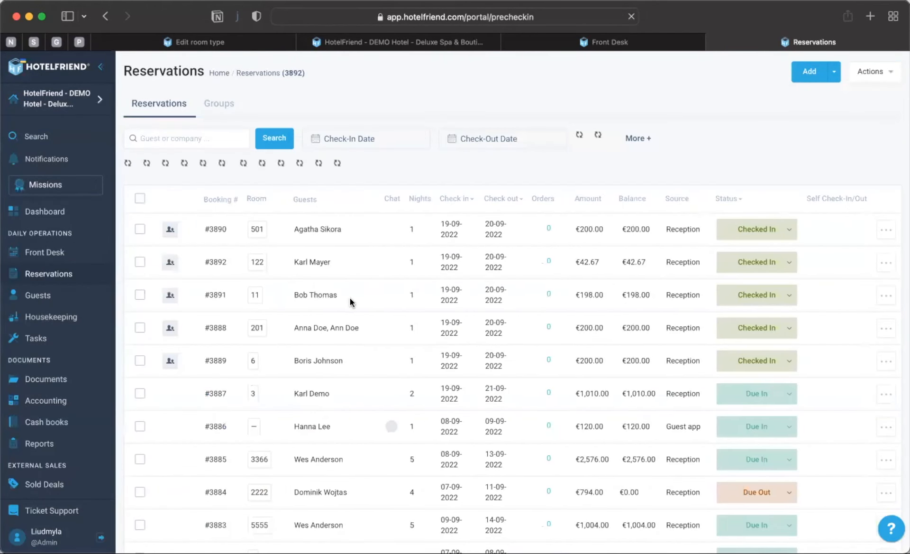
{"action": "left_click", "coordinate": [363, 213]}
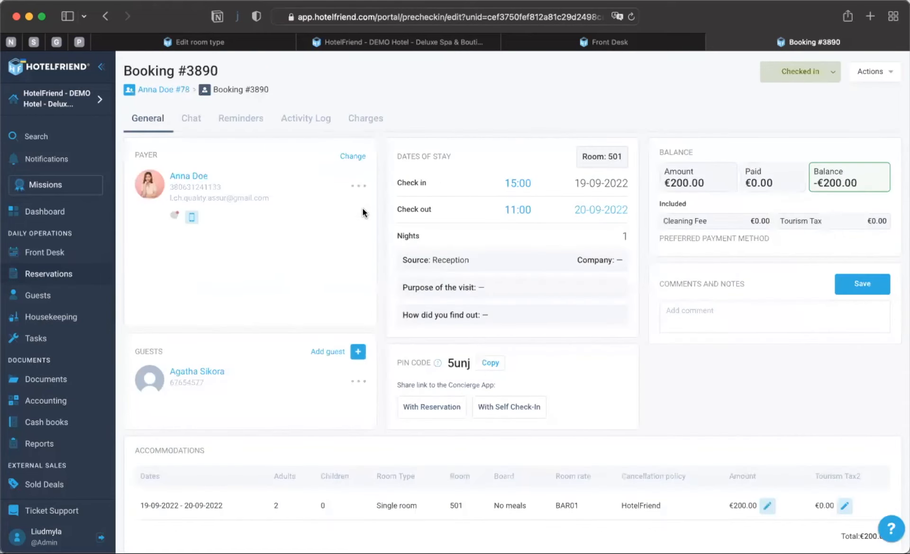
{"action": "left_click", "coordinate": [371, 123]}
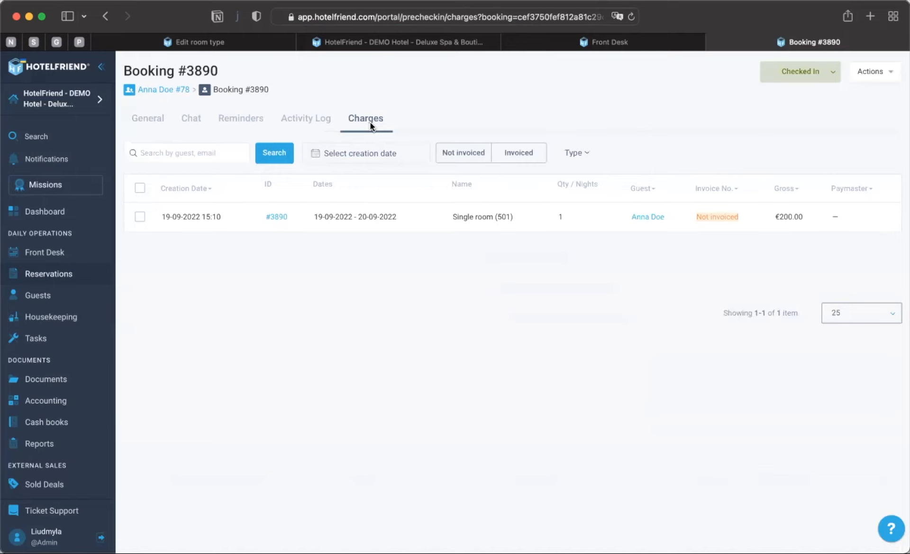
{"action": "left_click", "coordinate": [151, 120]}
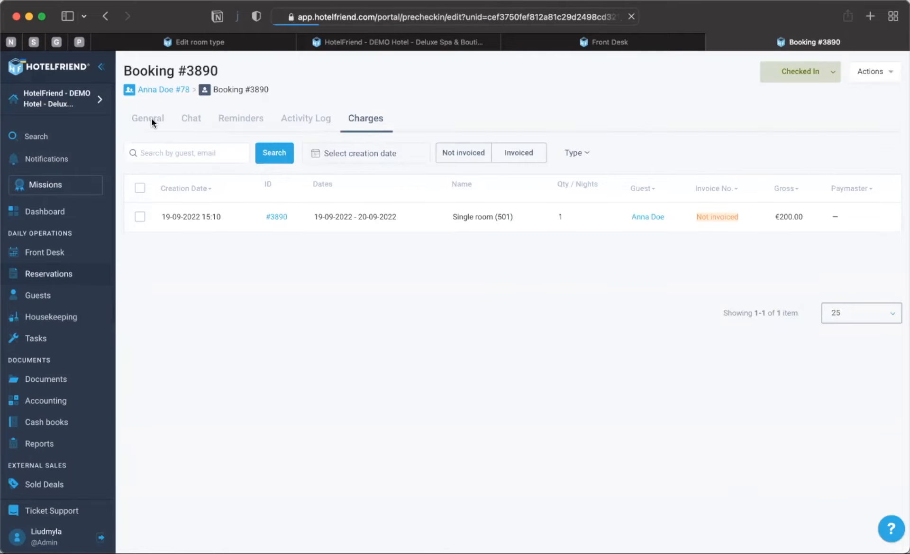
Open the main guest's profile, view the Split charges form and close it without splitting
{"action": "left_click", "coordinate": [189, 177]}
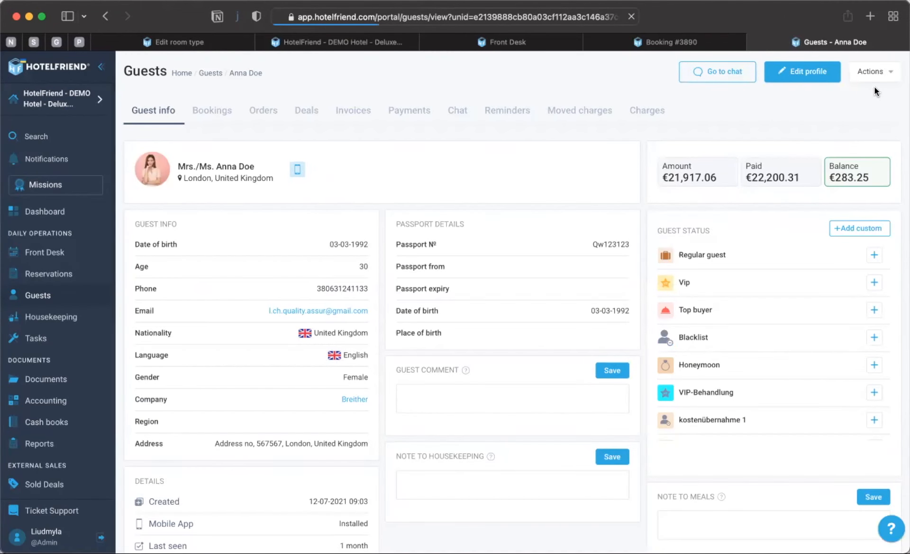
{"action": "left_click", "coordinate": [883, 73]}
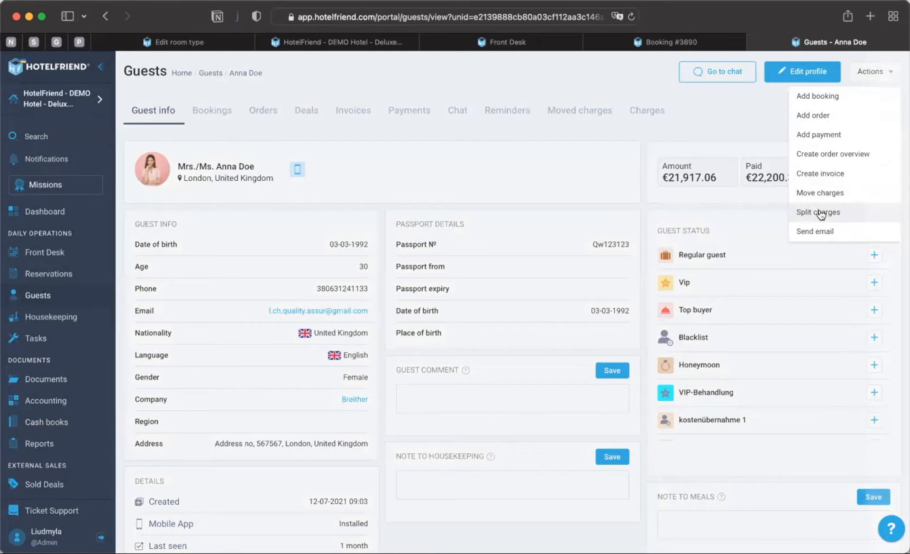
{"action": "left_click", "coordinate": [820, 213]}
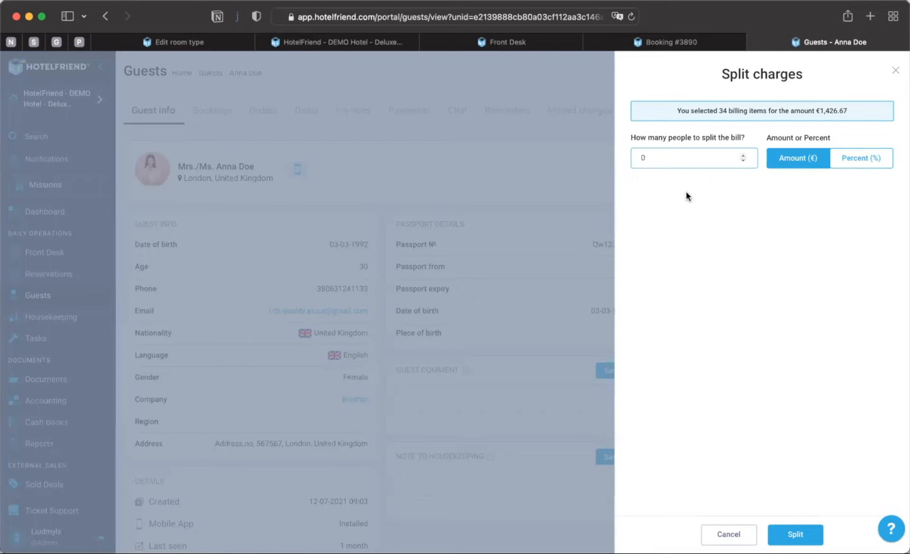
{"action": "left_click", "coordinate": [897, 76]}
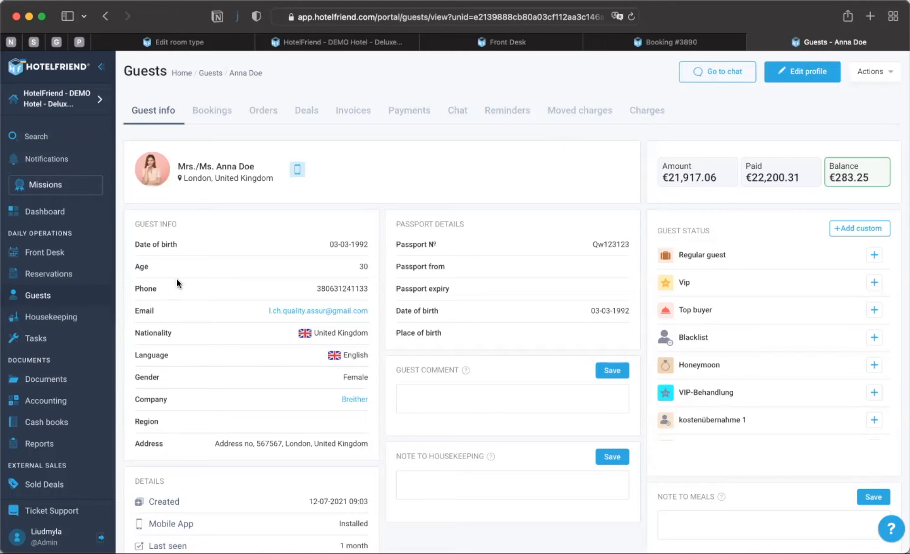
View the details of the room 3 booking on the Front Desk calendar and close them
{"action": "left_click", "coordinate": [64, 275]}
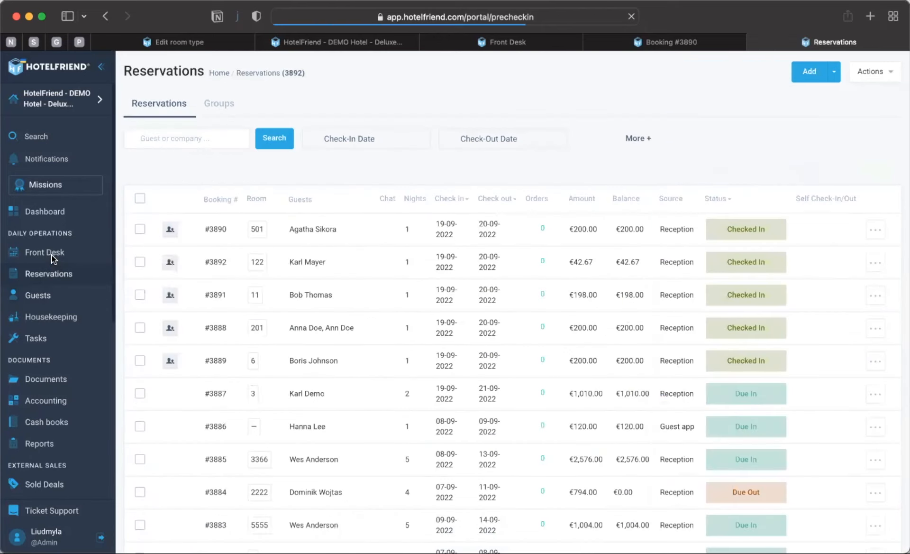
{"action": "left_click", "coordinate": [48, 253]}
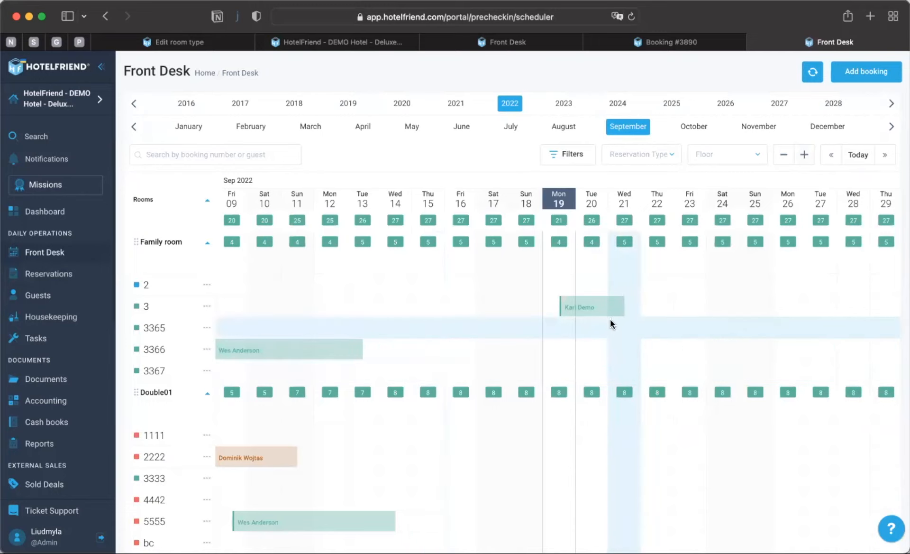
{"action": "left_click", "coordinate": [597, 308]}
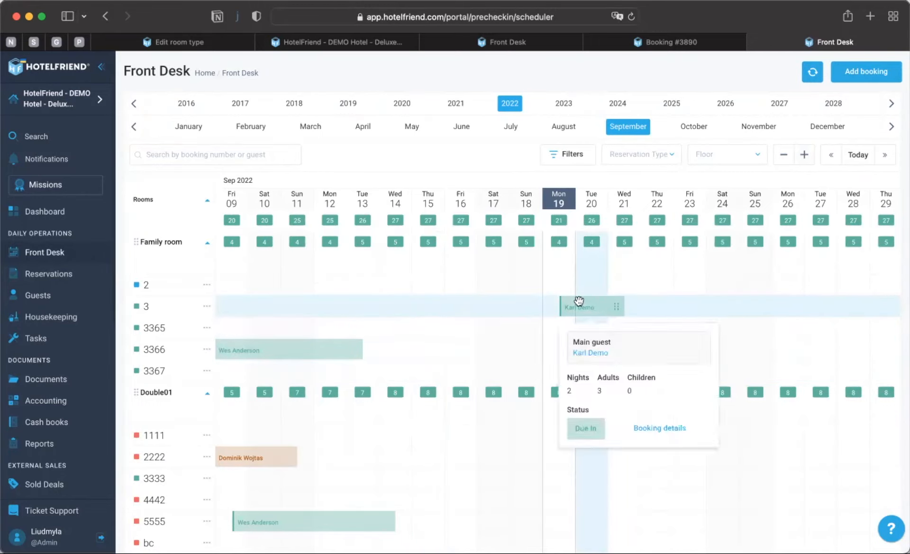
{"action": "left_click", "coordinate": [595, 311]}
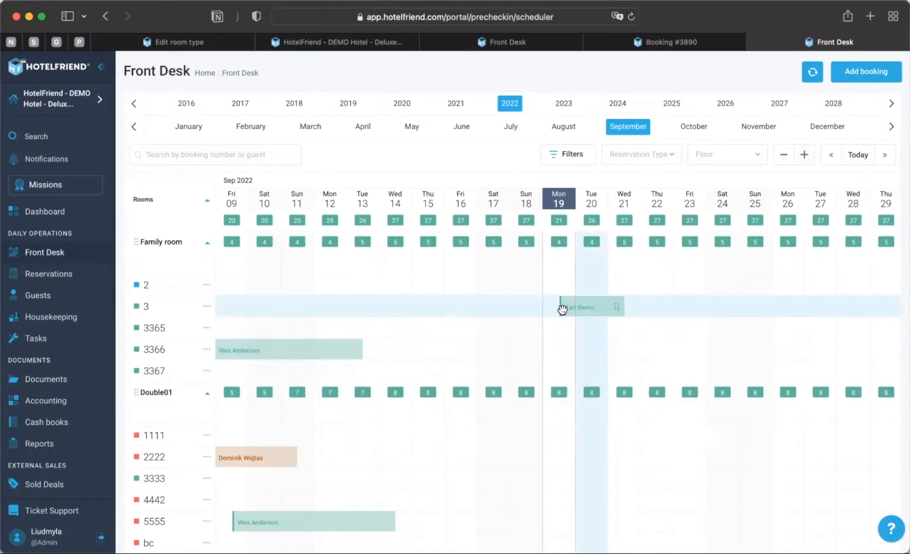
{"action": "left_click", "coordinate": [599, 309]}
{"action": "left_click", "coordinate": [599, 309]}
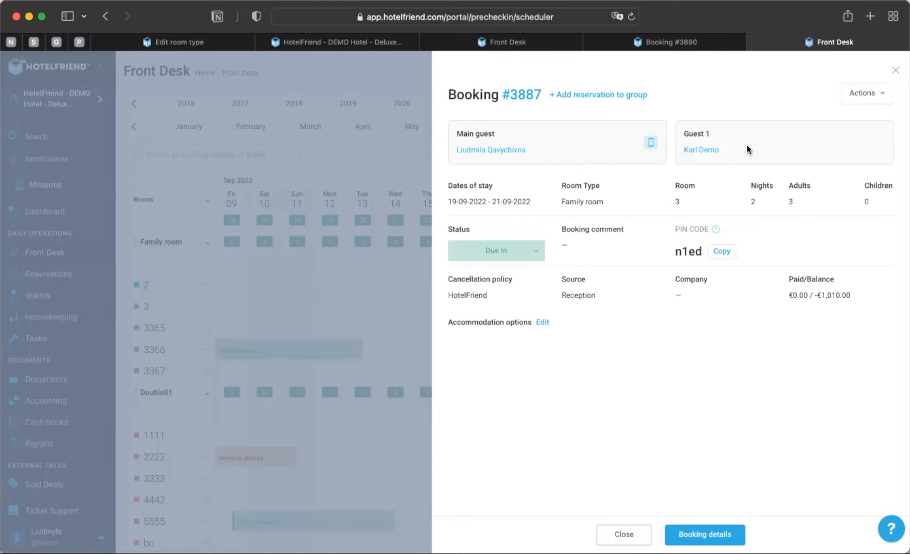
{"action": "left_click", "coordinate": [898, 75]}
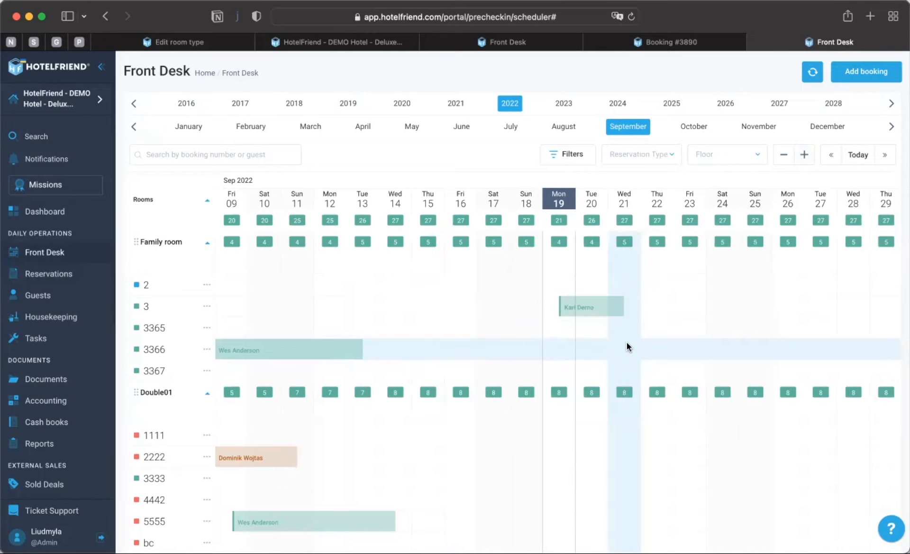
Open the most recent booking group from the reservation groups list
{"action": "left_click", "coordinate": [65, 275]}
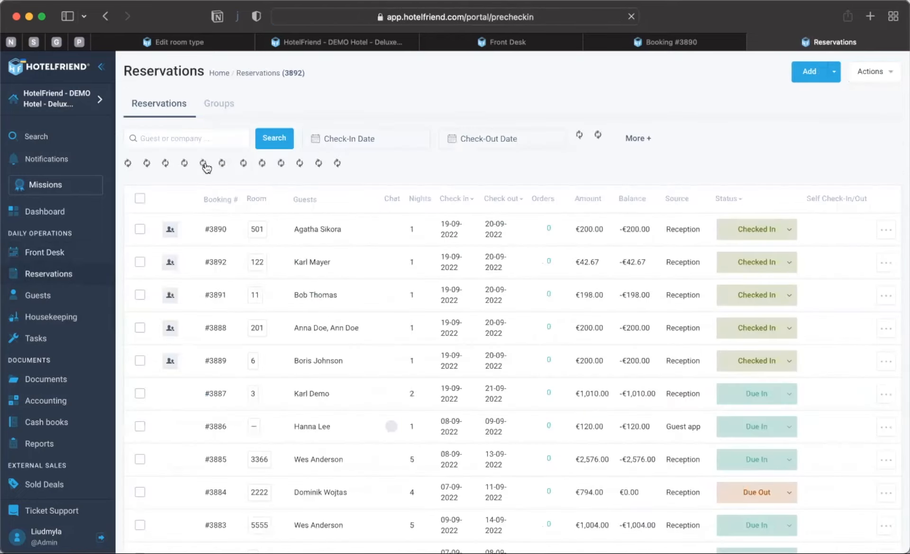
{"action": "left_click", "coordinate": [226, 109]}
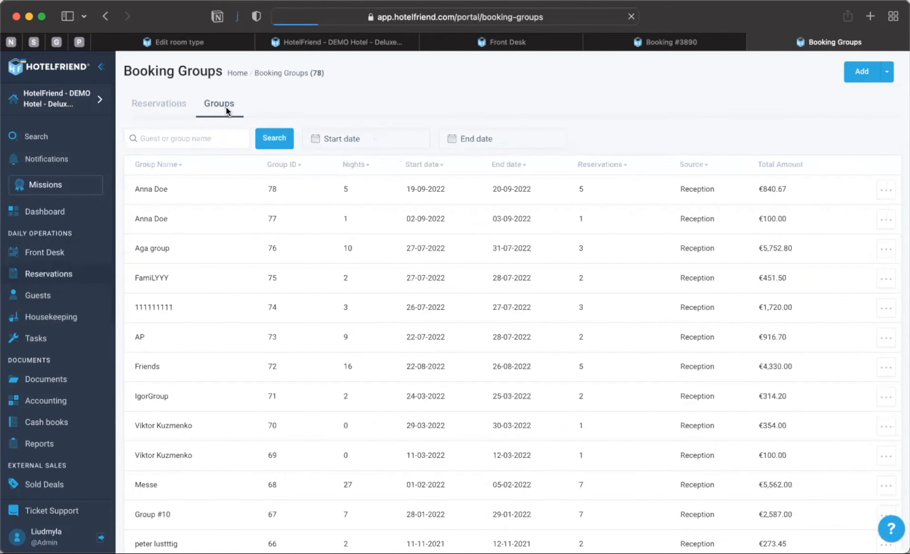
{"action": "left_click", "coordinate": [177, 192]}
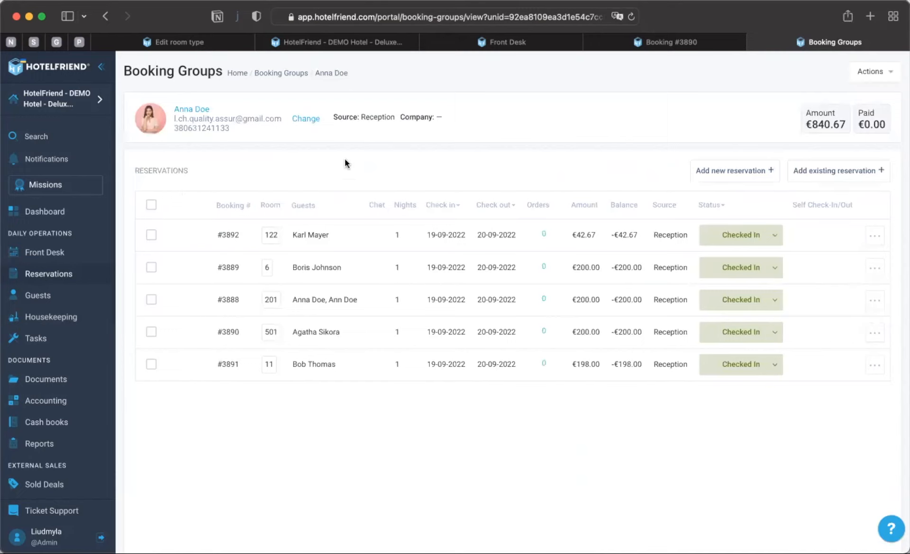
Mass create invoices for all reservations in the group
{"action": "left_click", "coordinate": [152, 204]}
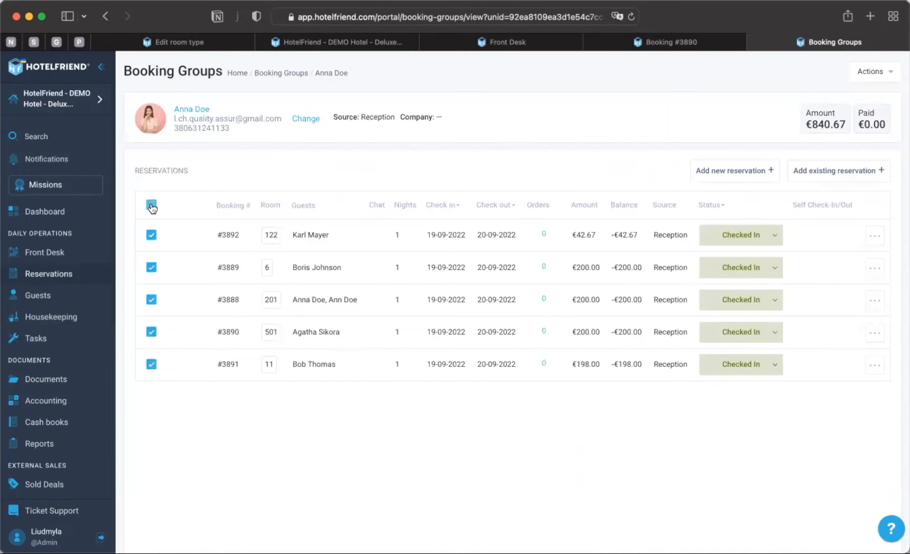
{"action": "left_click", "coordinate": [164, 207]}
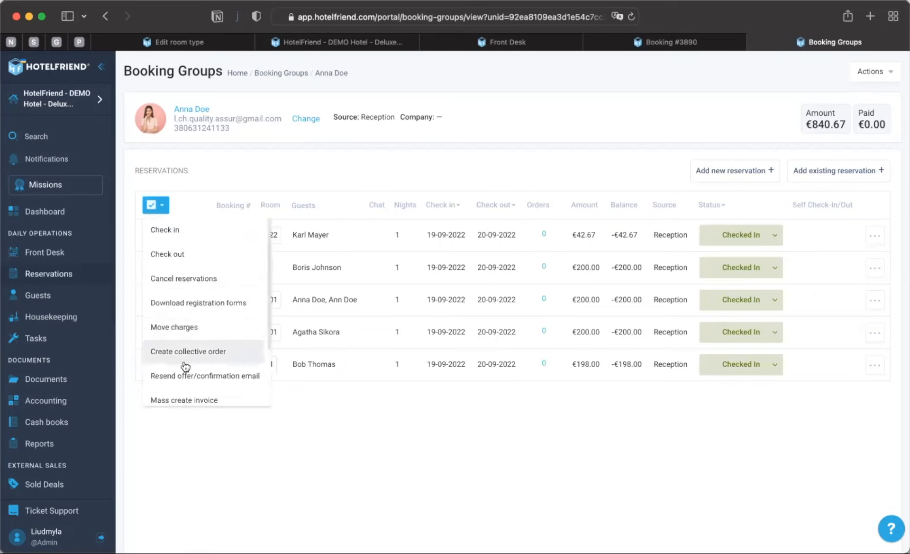
{"action": "scroll", "coordinate": [185, 367], "scroll_direction": "down", "scroll_amount": 3}
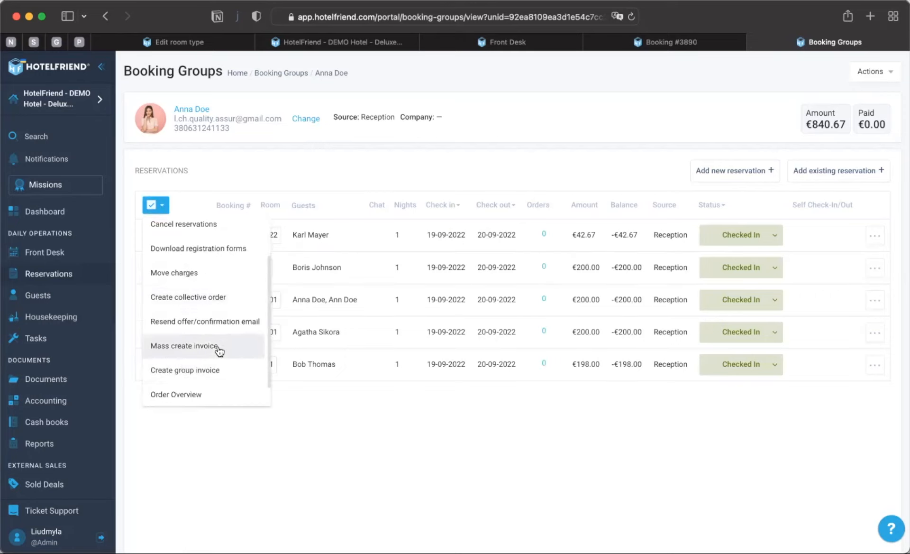
{"action": "left_click", "coordinate": [219, 350]}
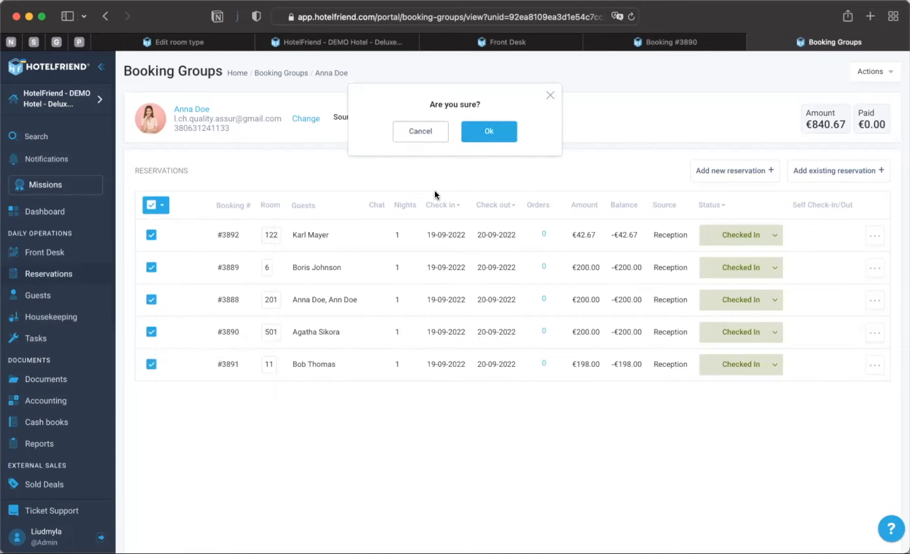
{"action": "left_click", "coordinate": [497, 132]}
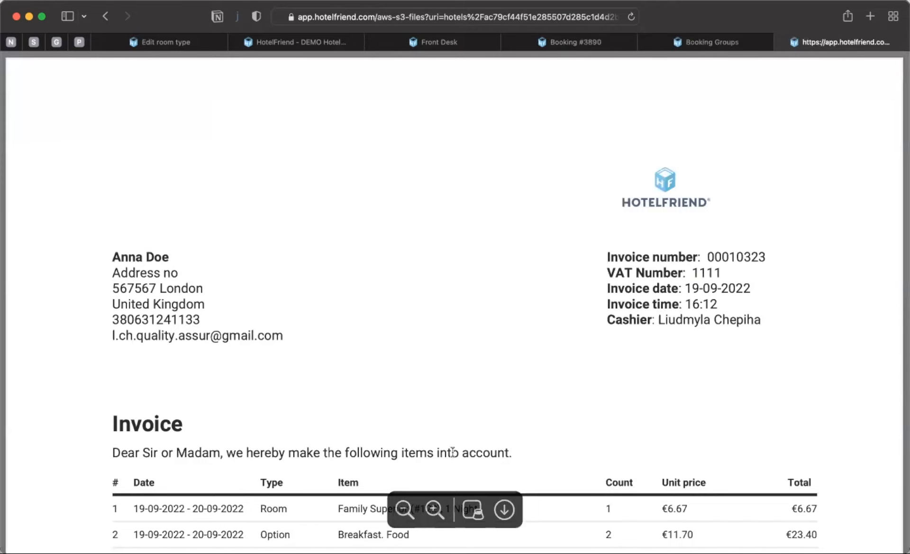
Read through the generated invoices at a reduced zoom and return to the booking group
{"action": "left_click", "coordinate": [404, 508]}
{"action": "scroll", "coordinate": [436, 296], "scroll_direction": "down", "scroll_amount": 10}
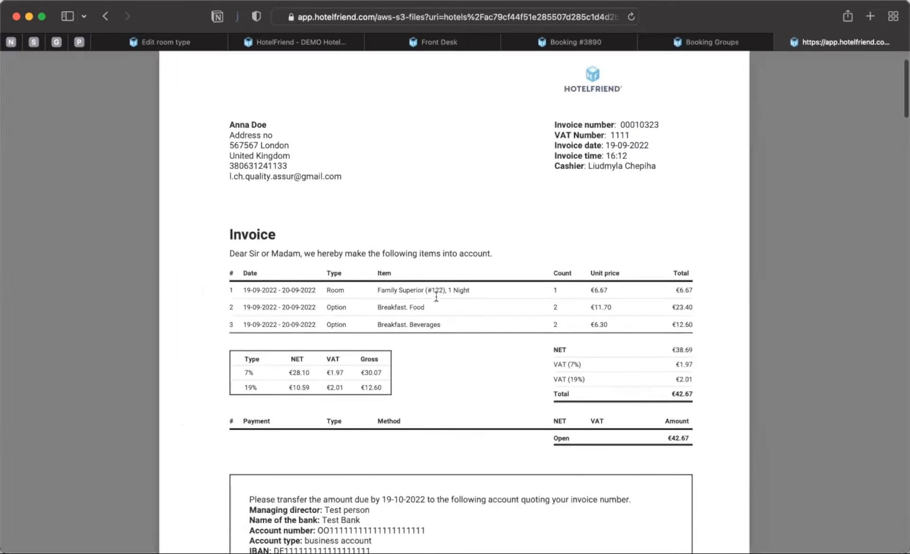
{"action": "scroll", "coordinate": [436, 296], "scroll_direction": "down", "scroll_amount": 15}
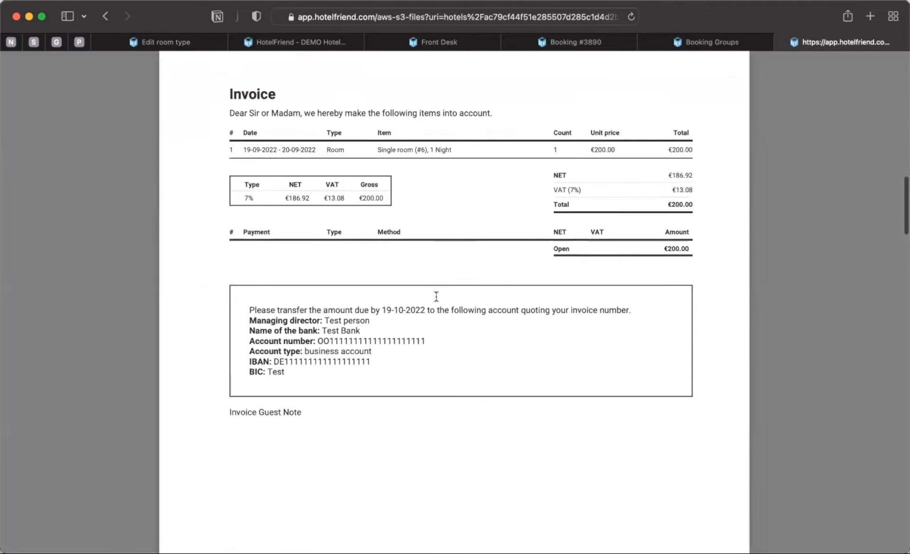
{"action": "scroll", "coordinate": [436, 296], "scroll_direction": "down", "scroll_amount": 15}
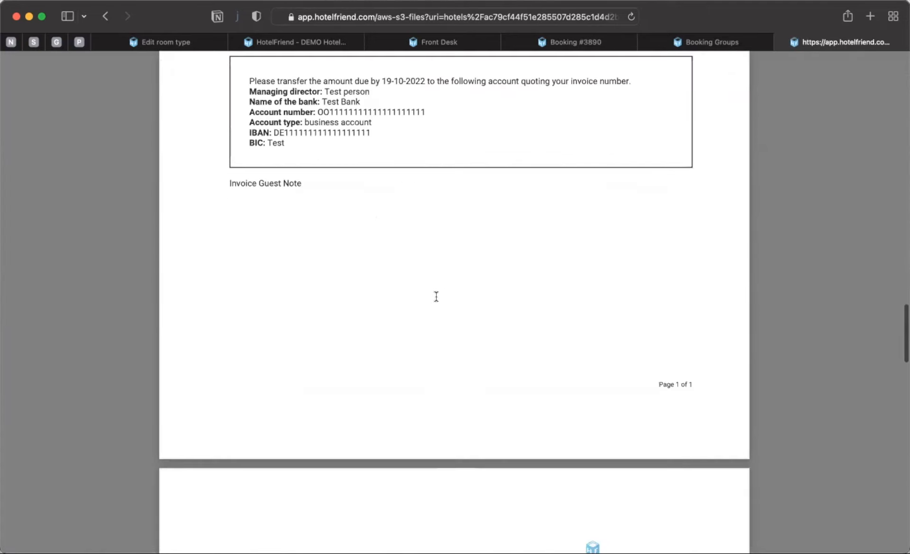
{"action": "scroll", "coordinate": [436, 296], "scroll_direction": "down", "scroll_amount": 5}
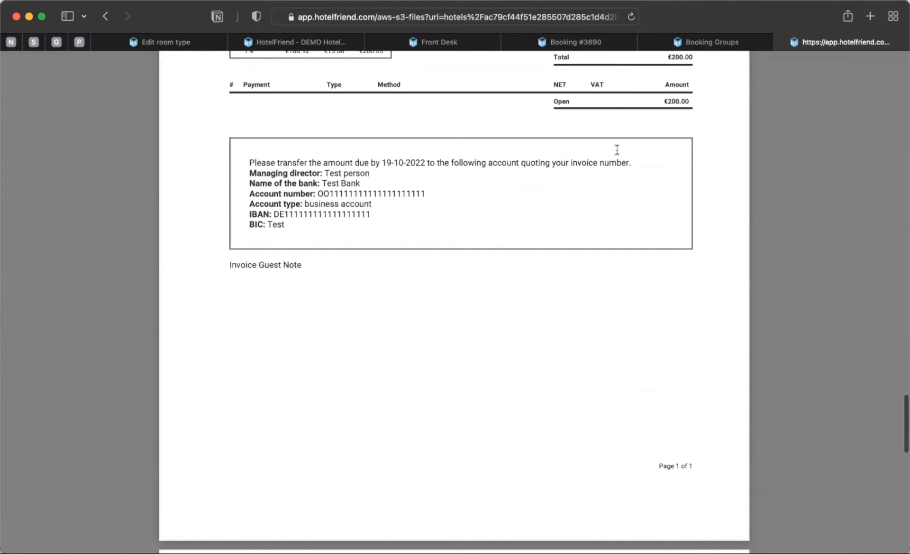
{"action": "left_click", "coordinate": [782, 42]}
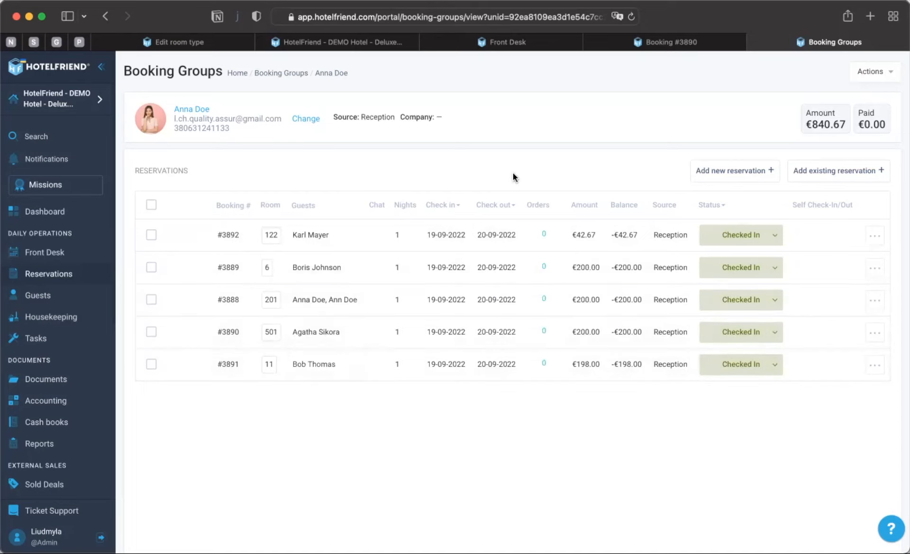
Check the actions available for the whole group, including invoice creation
{"action": "left_click", "coordinate": [882, 79]}
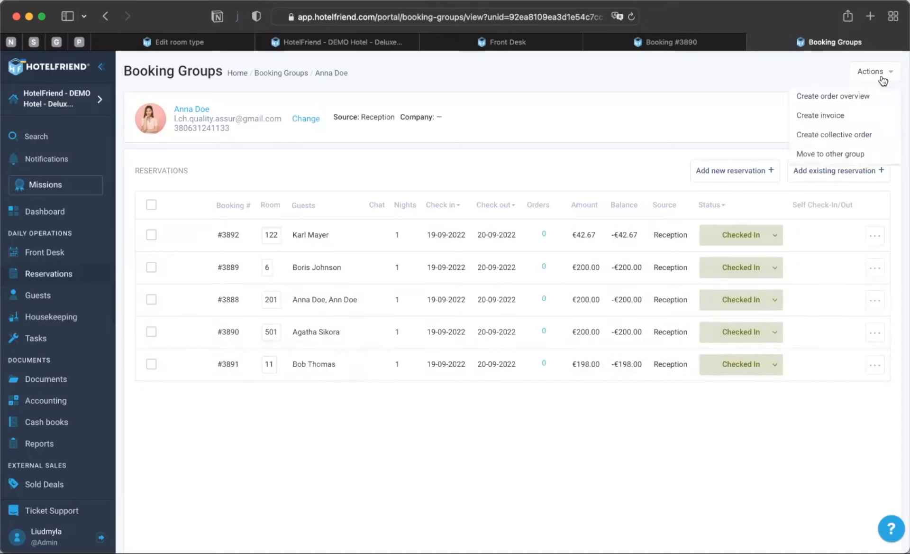
{"action": "left_click", "coordinate": [839, 119]}
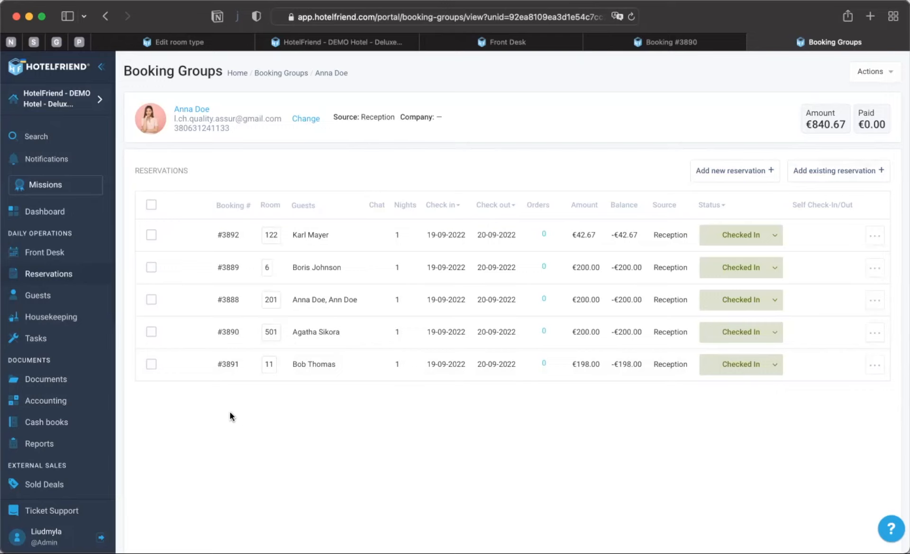
Separate the reservations for rooms 501 and 11 from the group
{"action": "left_click", "coordinate": [151, 365]}
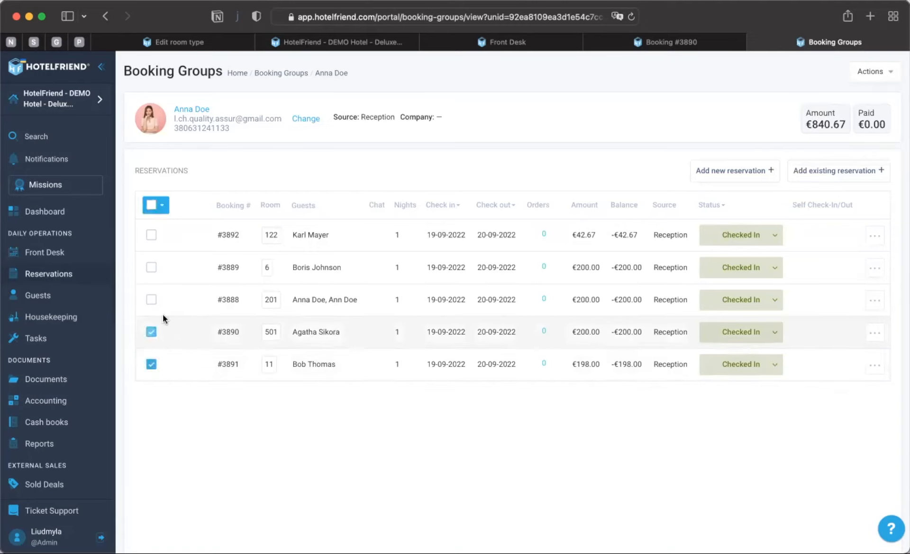
{"action": "left_click", "coordinate": [164, 207]}
{"action": "scroll", "coordinate": [175, 348], "scroll_direction": "down", "scroll_amount": 3}
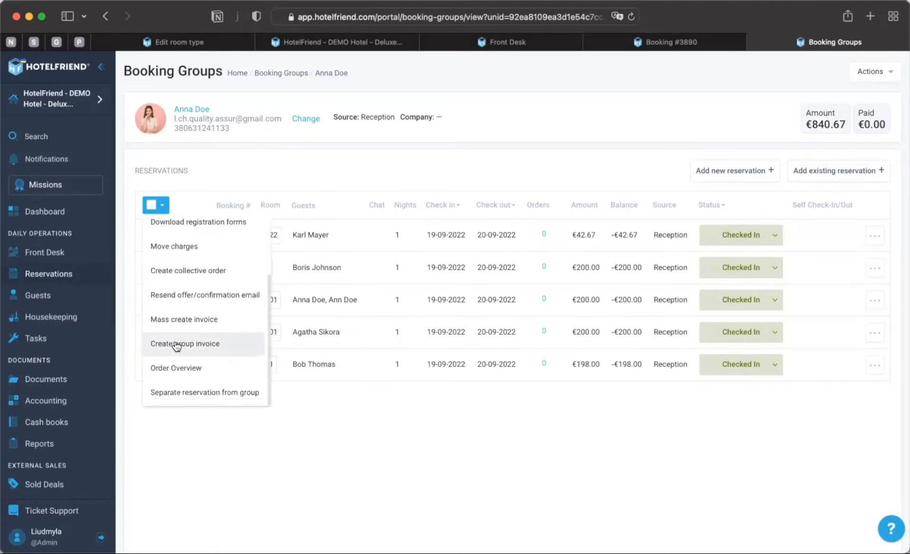
{"action": "left_click", "coordinate": [169, 394]}
{"action": "left_click", "coordinate": [483, 129]}
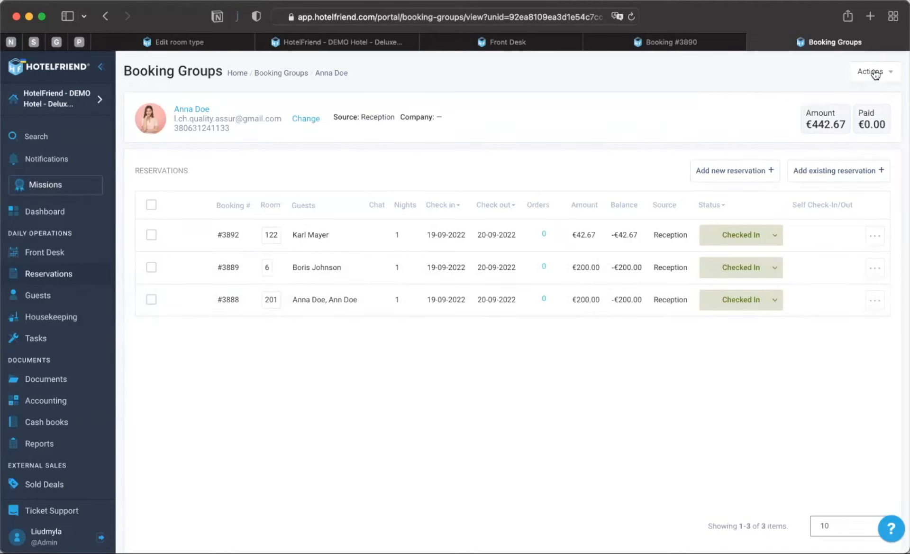
Move the group's reservations, except the one for room 6, to a new group named "new group 19 Sep"
{"action": "left_click", "coordinate": [875, 73]}
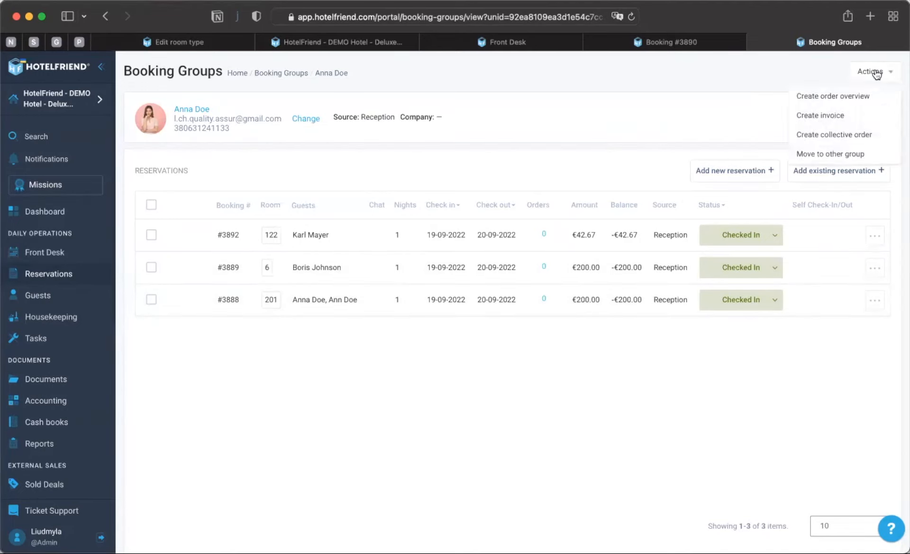
{"action": "left_click", "coordinate": [850, 154]}
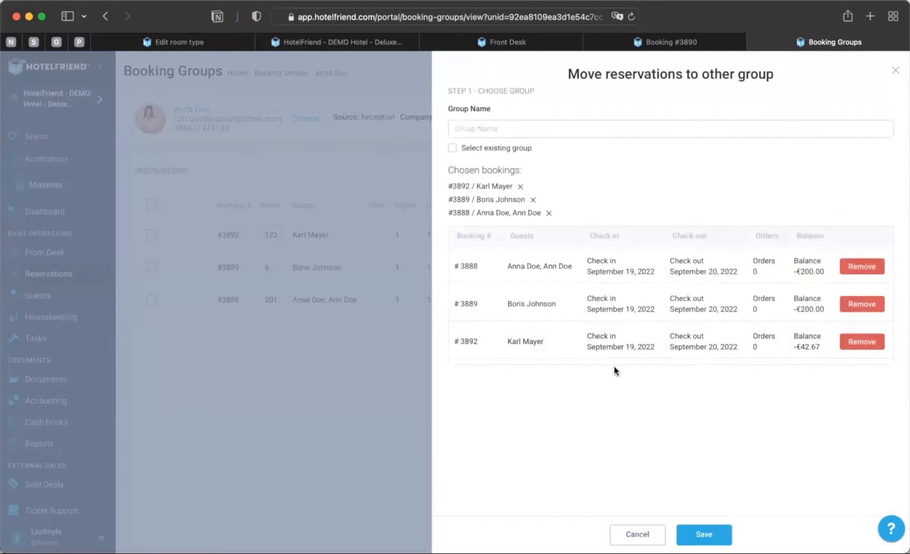
{"action": "left_click", "coordinate": [534, 200]}
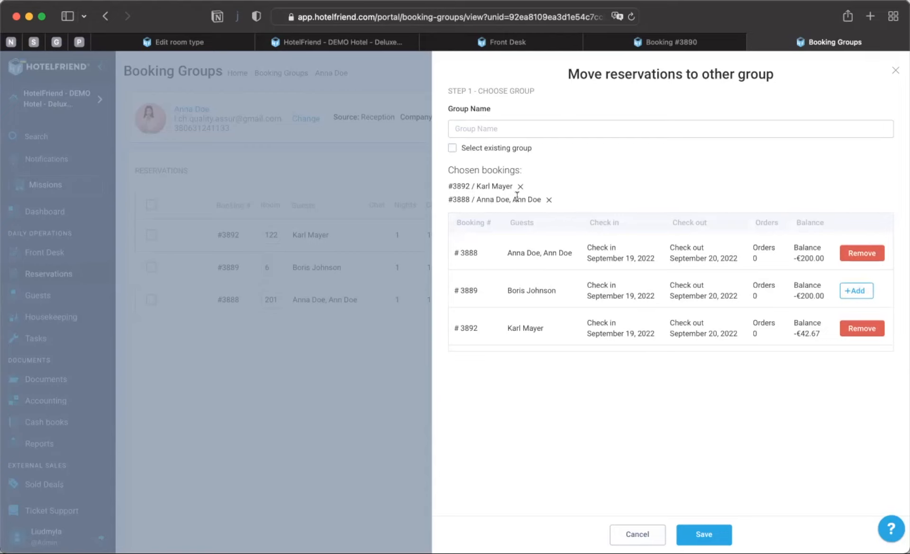
{"action": "left_click", "coordinate": [493, 126]}
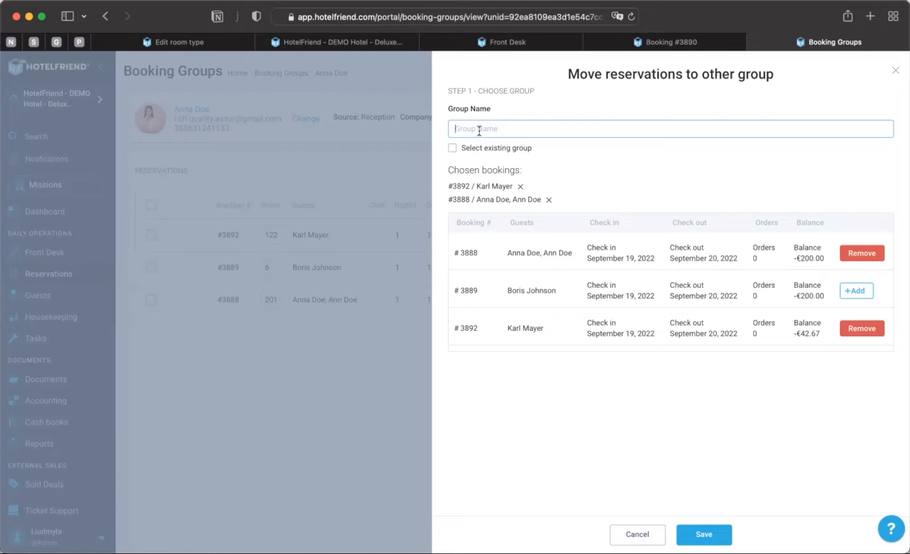
{"action": "type", "text": "new gru"}
{"action": "key", "text": "BackSpace"}
{"action": "key", "text": "BackSpace"}
{"action": "type", "text": "roup 19 Sep"}
{"action": "left_click", "coordinate": [690, 529]}
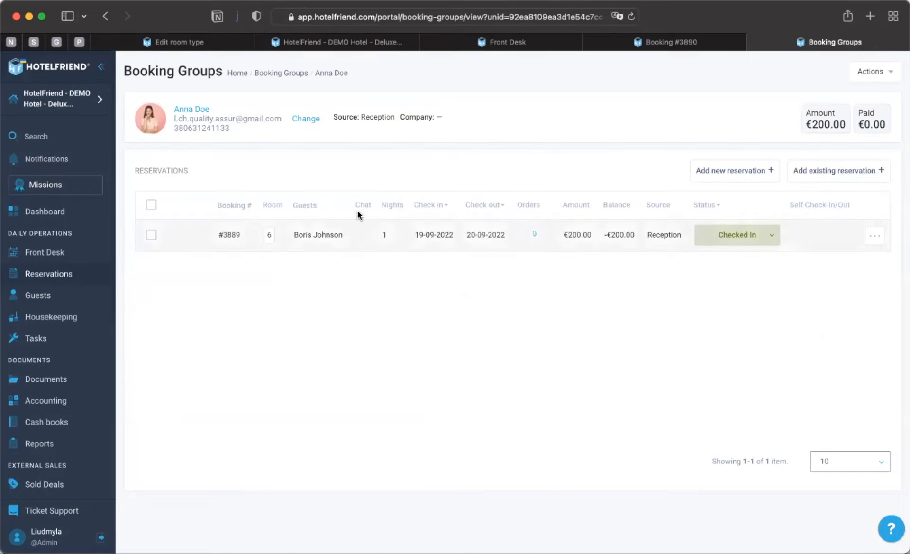
Open "new group 19 Sep" from the booking groups list to check its reservations
{"action": "left_click", "coordinate": [289, 73]}
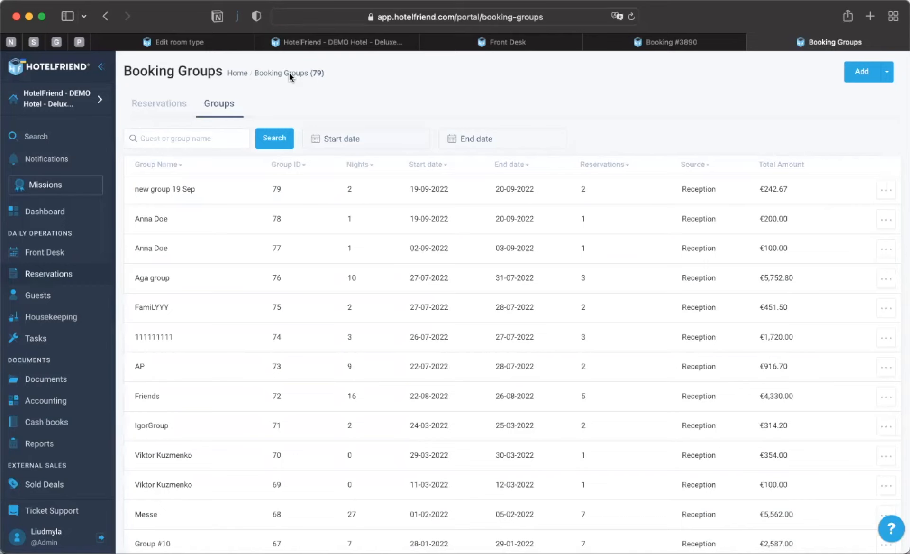
{"action": "left_click", "coordinate": [212, 196]}
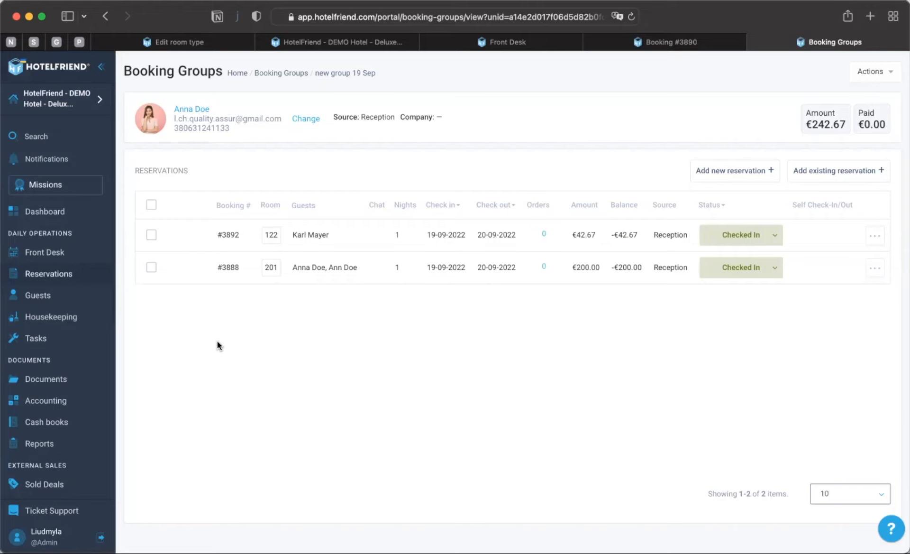
Check the details of the group's reservation for room 122 and view the hotel's services list
{"action": "left_click", "coordinate": [309, 237]}
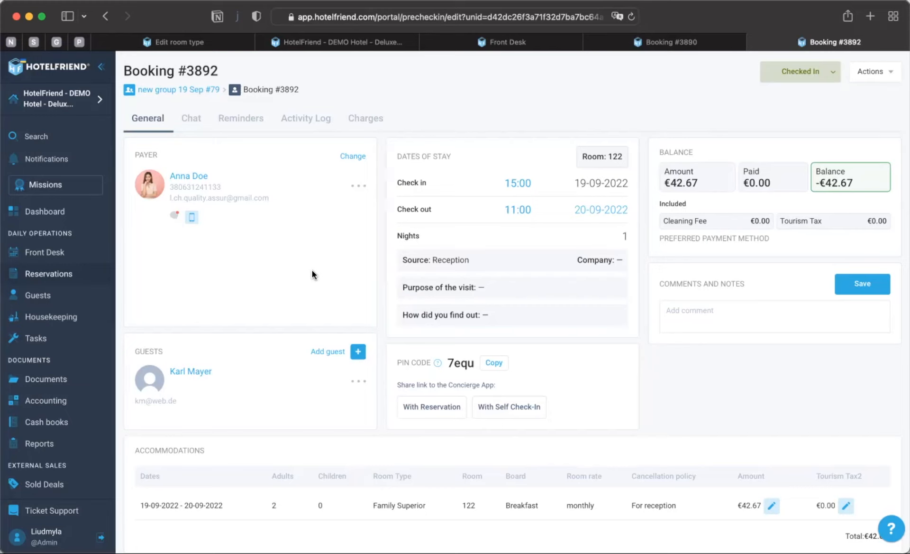
{"action": "scroll", "coordinate": [53, 327], "scroll_direction": "down", "scroll_amount": 7}
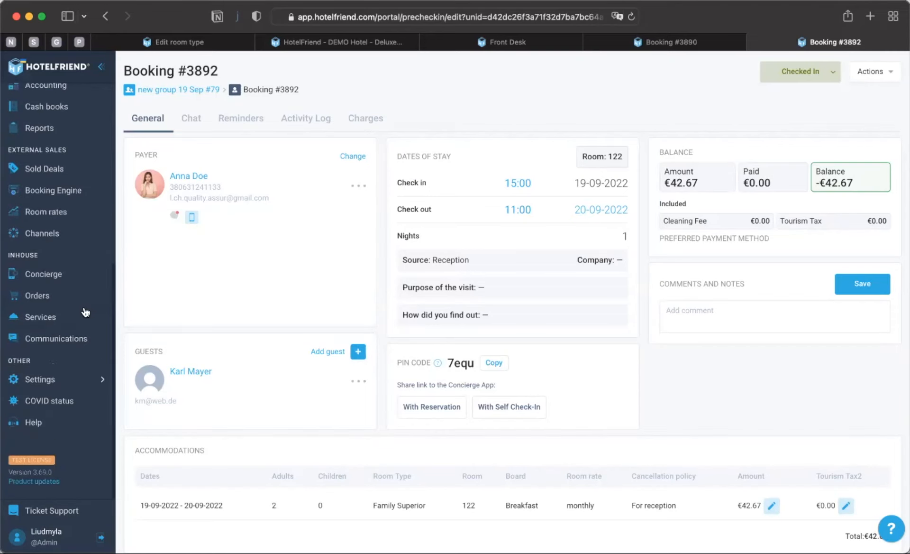
{"action": "left_click", "coordinate": [40, 324]}
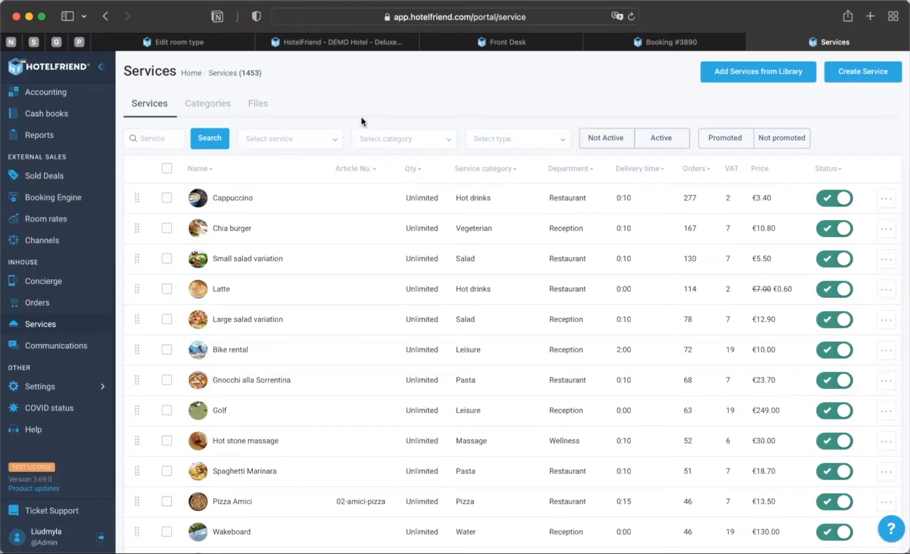
Start a new booking from the Front Desk and set its search type to Upcoming
{"action": "scroll", "coordinate": [84, 192], "scroll_direction": "up", "scroll_amount": 5}
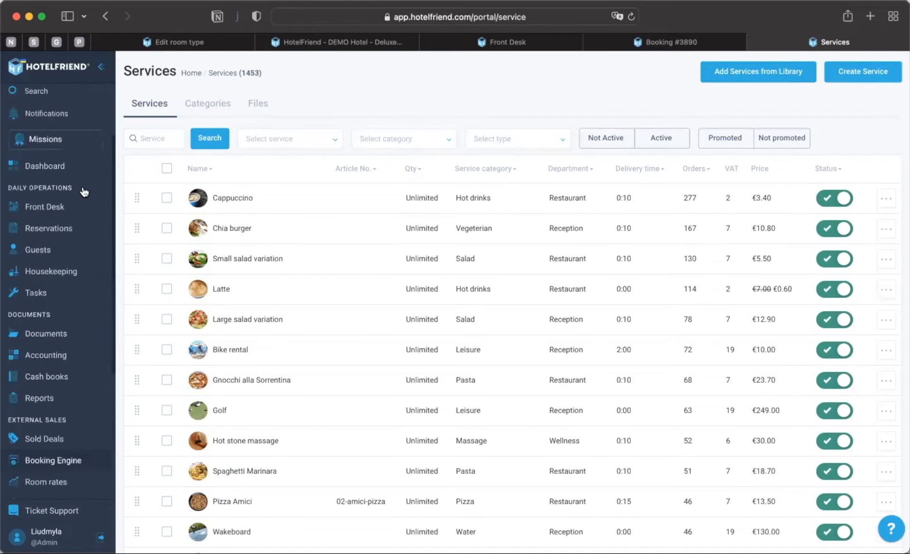
{"action": "scroll", "coordinate": [85, 192], "scroll_direction": "up", "scroll_amount": 2}
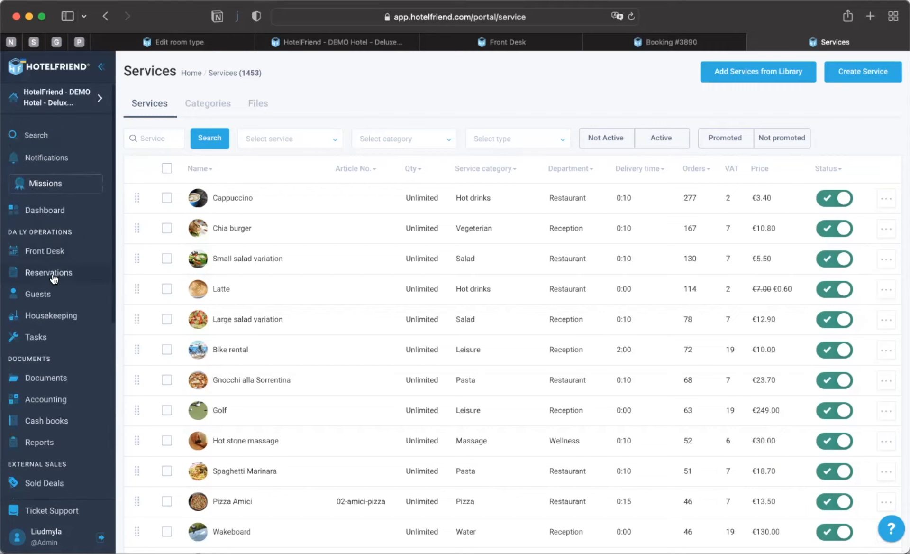
{"action": "left_click", "coordinate": [64, 250]}
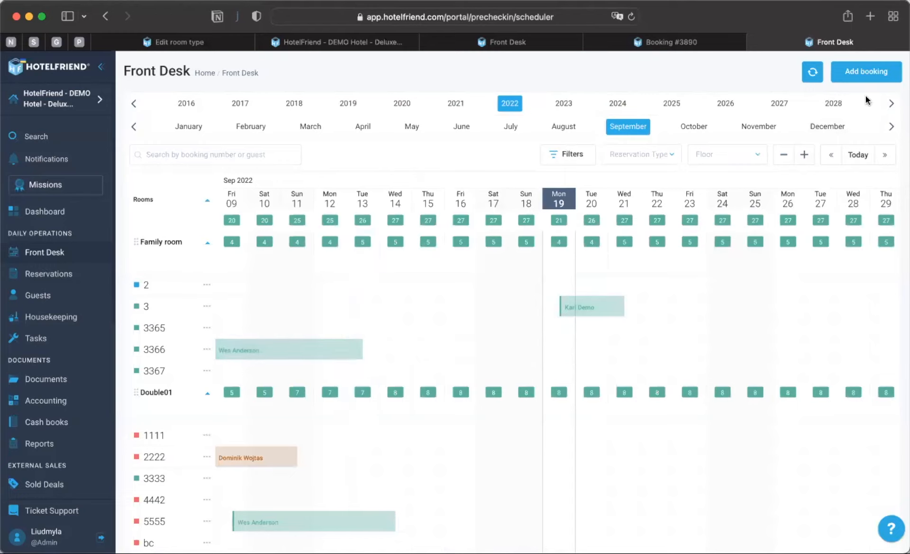
{"action": "left_click", "coordinate": [865, 81]}
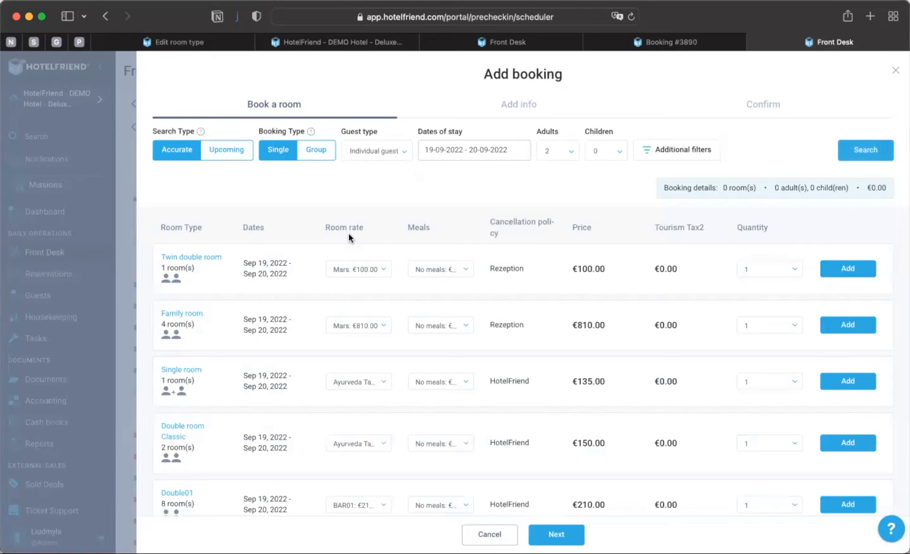
{"action": "left_click", "coordinate": [233, 156]}
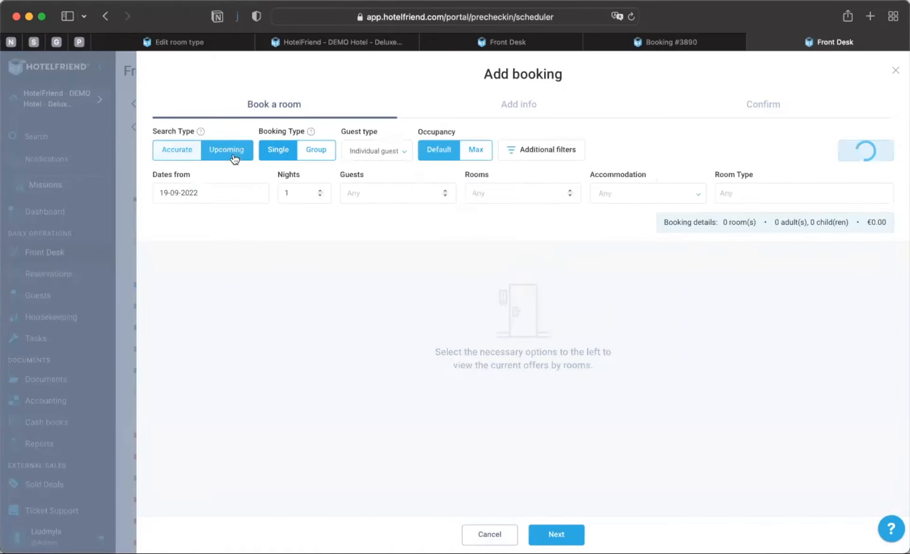